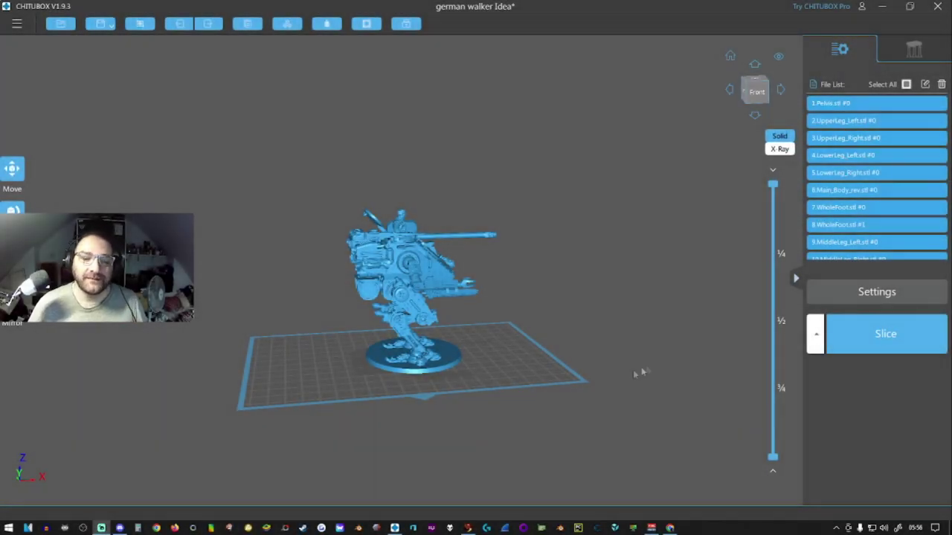
- Switch to the web browser, view the Cults and Thingiverse model sites, and return to the walker project
drag(535, 369, 437, 372)
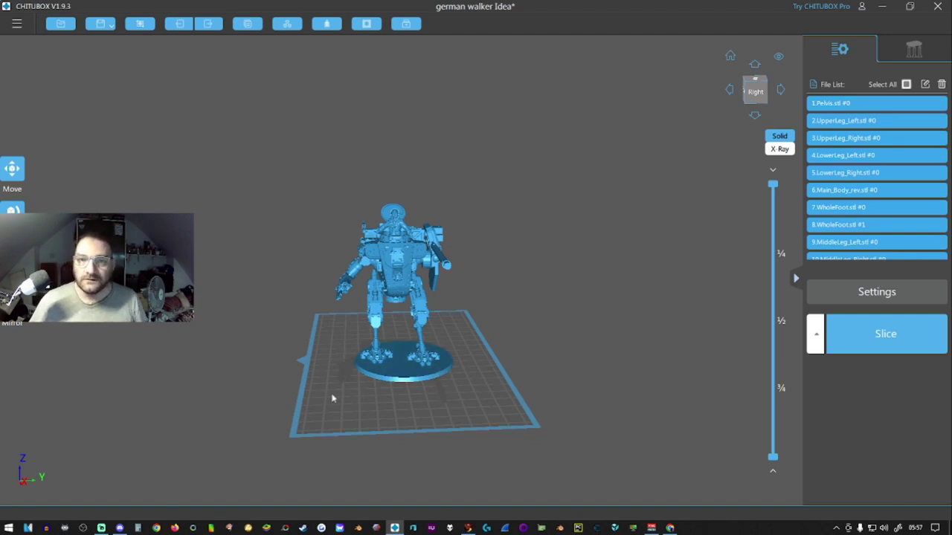
click(669, 528)
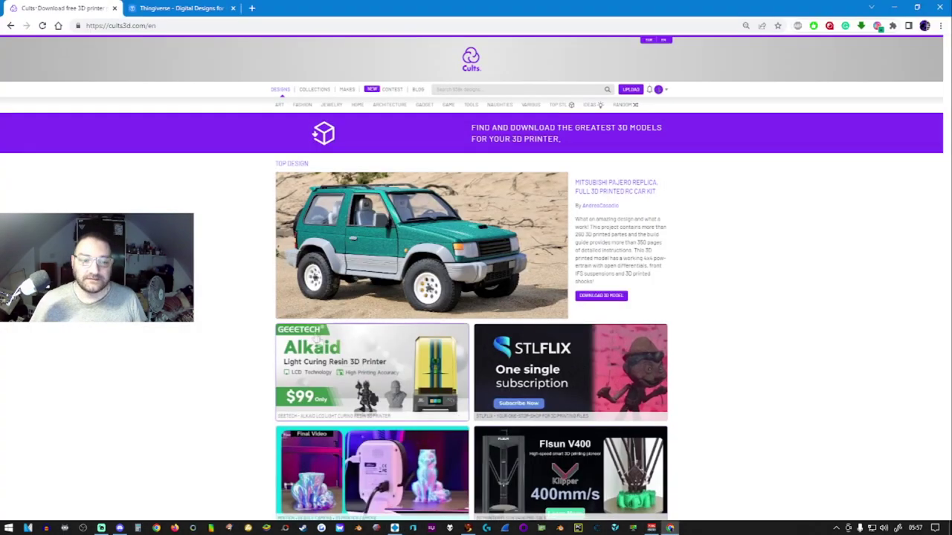
click(159, 11)
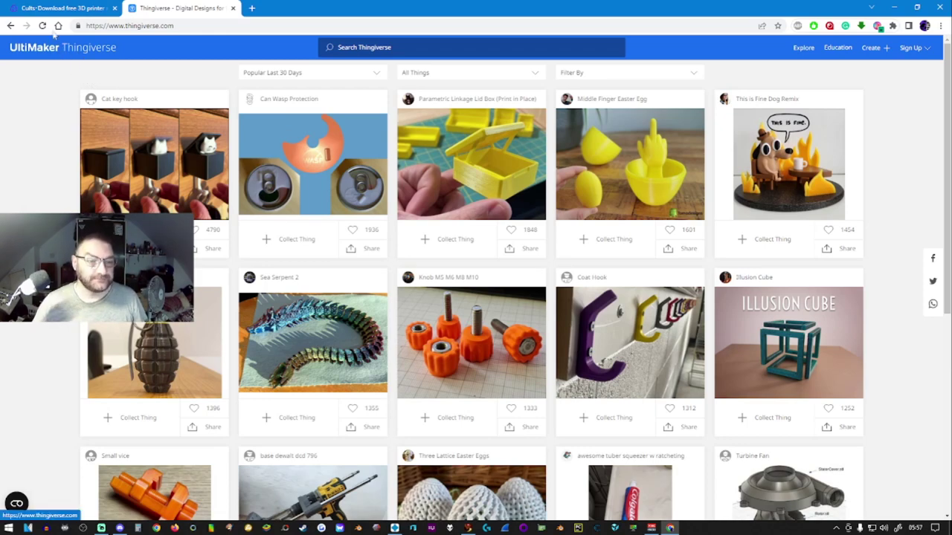
click(63, 8)
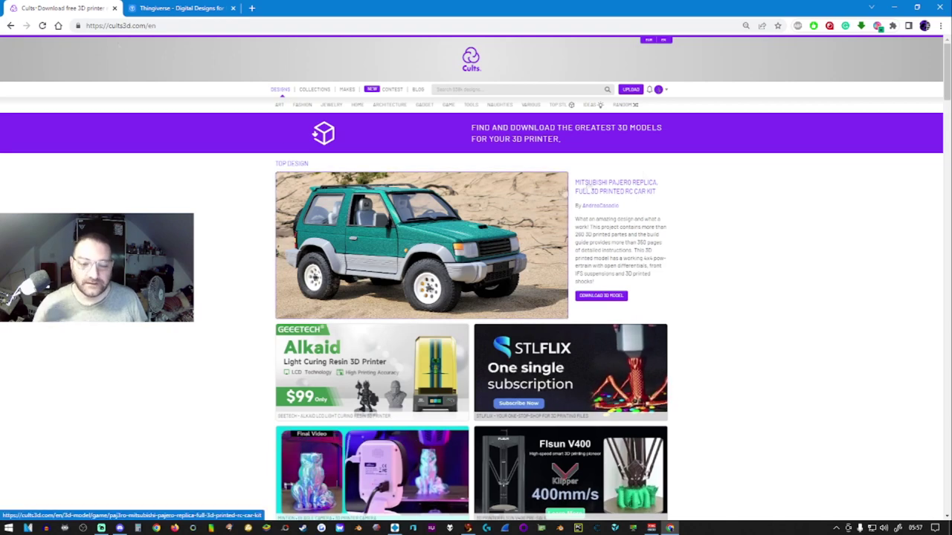
click(894, 8)
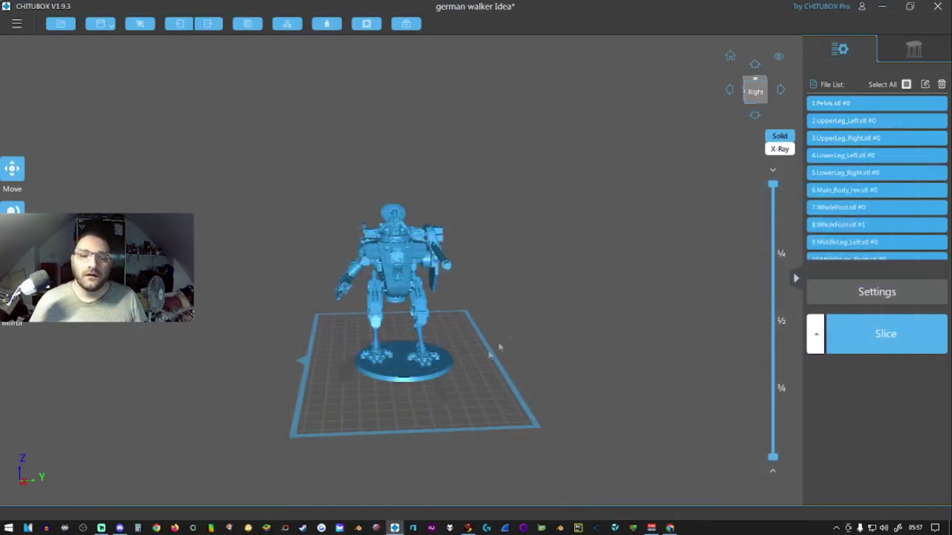
- Examine the complete walker model on its round base from the front, side and rear
scroll(394, 371, up, 4)
right_drag(400, 362, 445, 305)
middle_drag(476, 324, 493, 367)
scroll(440, 308, up, 3)
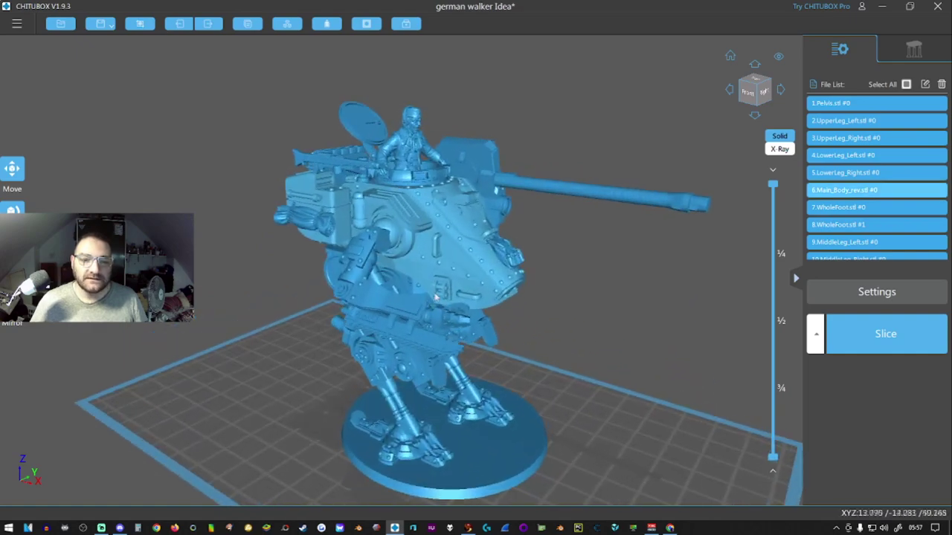
mouse_move(440, 306)
right_down()
mouse_move(429, 297)
mouse_move(366, 300)
mouse_move(443, 296)
mouse_move(429, 293)
right_up()
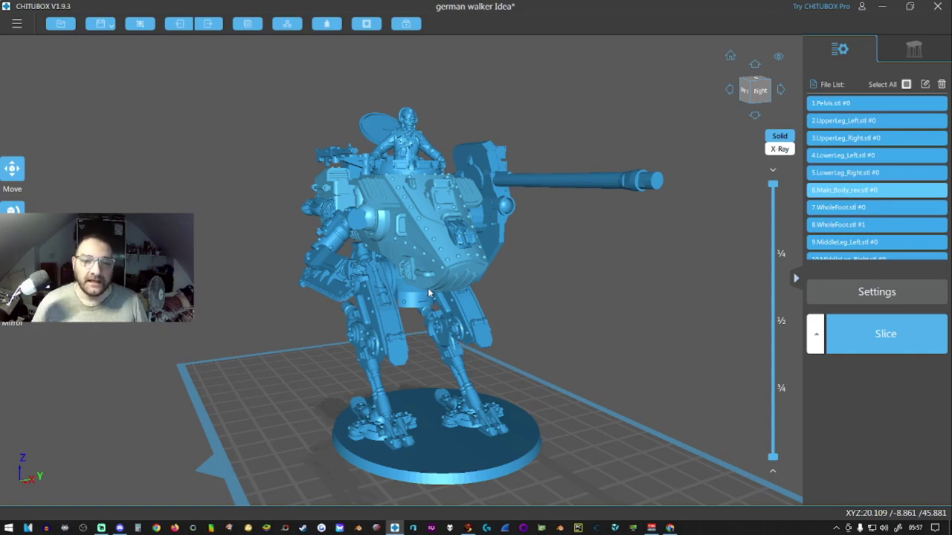
right_drag(422, 396, 458, 432)
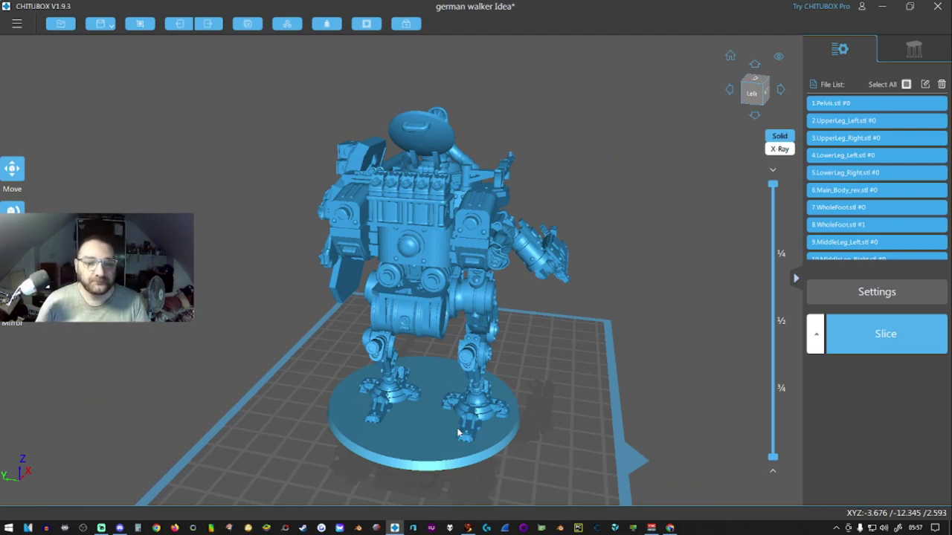
right_drag(458, 432, 423, 384)
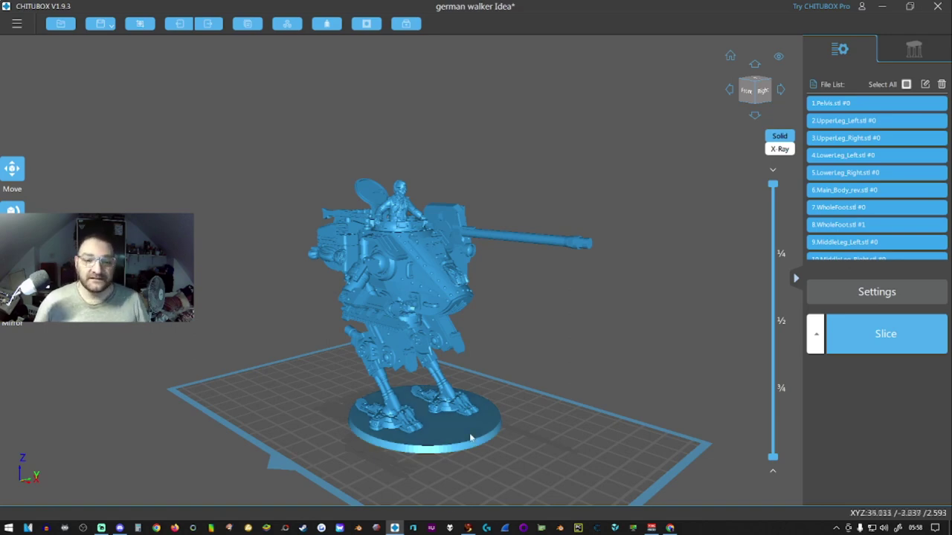
mouse_move(472, 438)
right_down()
mouse_move(410, 429)
mouse_move(465, 435)
right_up()
mouse_move(465, 435)
mouse_down()
mouse_move(506, 442)
mouse_move(557, 480)
mouse_move(483, 446)
mouse_move(521, 449)
mouse_move(435, 453)
mouse_move(474, 449)
mouse_up()
right_drag(474, 449, 431, 385)
- Examine the walker's main body, crew figure and arm up close
scroll(411, 367, up, 5)
drag(431, 385, 206, 383)
right_drag(365, 281, 394, 300)
scroll(402, 271, up, 5)
drag(394, 301, 426, 329)
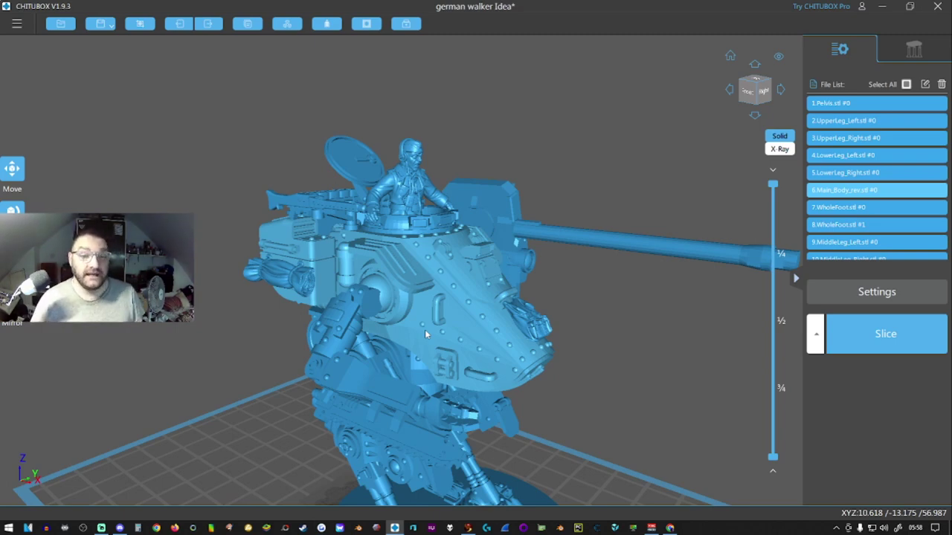
right_drag(465, 332, 450, 343)
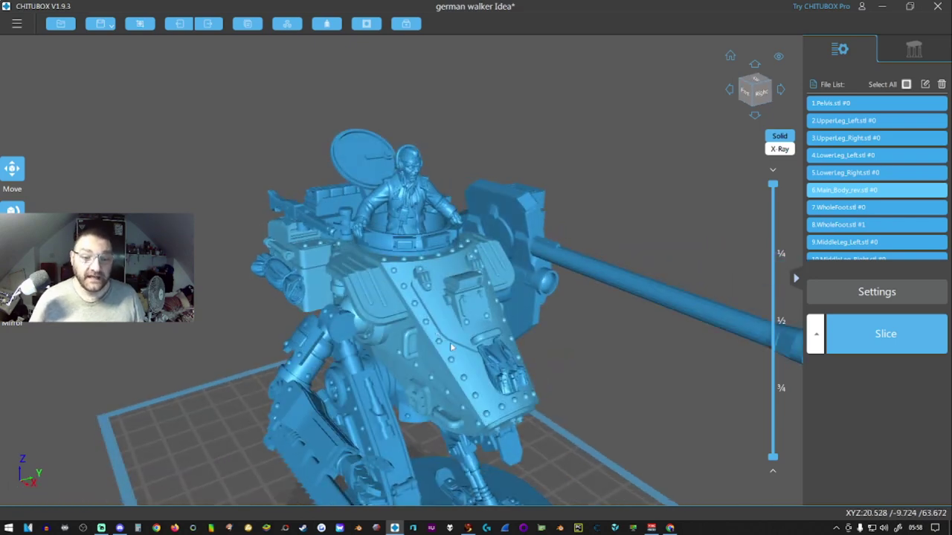
click(403, 220)
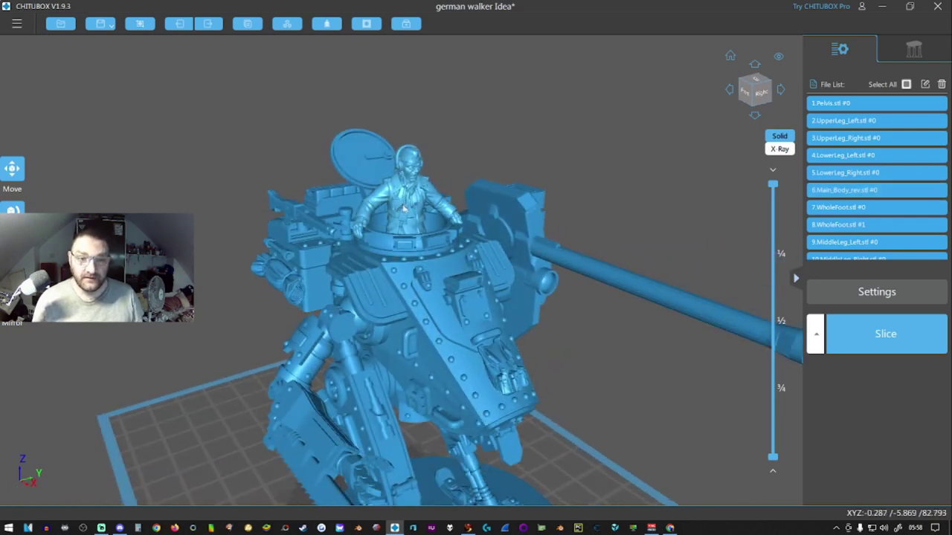
right_drag(403, 209, 330, 330)
click(431, 305)
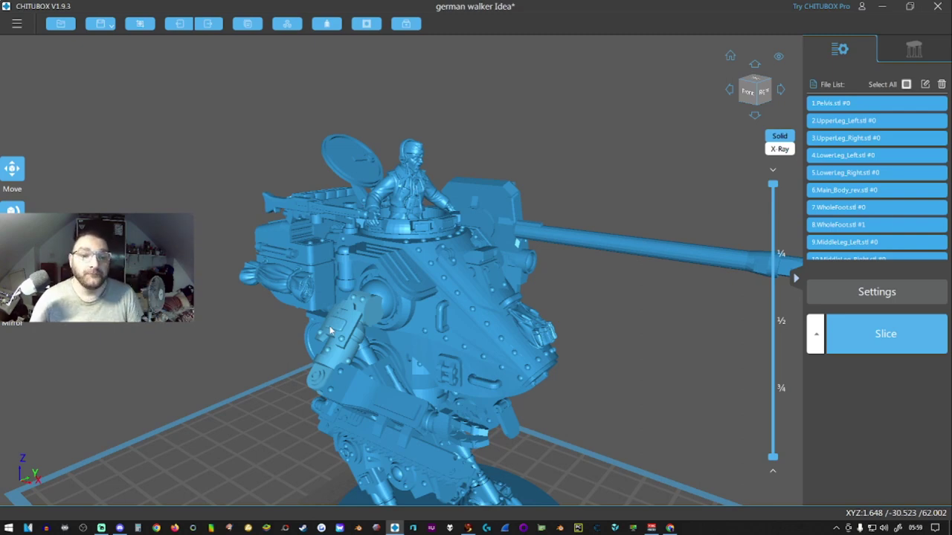
- Inspect the walker's legs from a low angle and its hatch, crew figure and gun up close
scroll(330, 345, down, 5)
right_drag(426, 452, 375, 413)
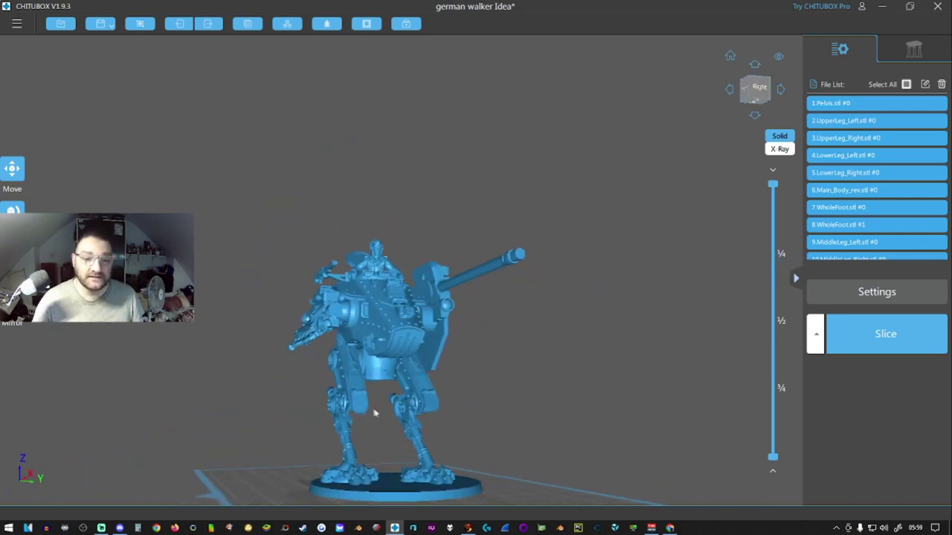
middle_drag(375, 413, 402, 378)
mouse_move(434, 356)
right_down()
mouse_move(431, 410)
mouse_move(444, 413)
mouse_move(442, 340)
right_up()
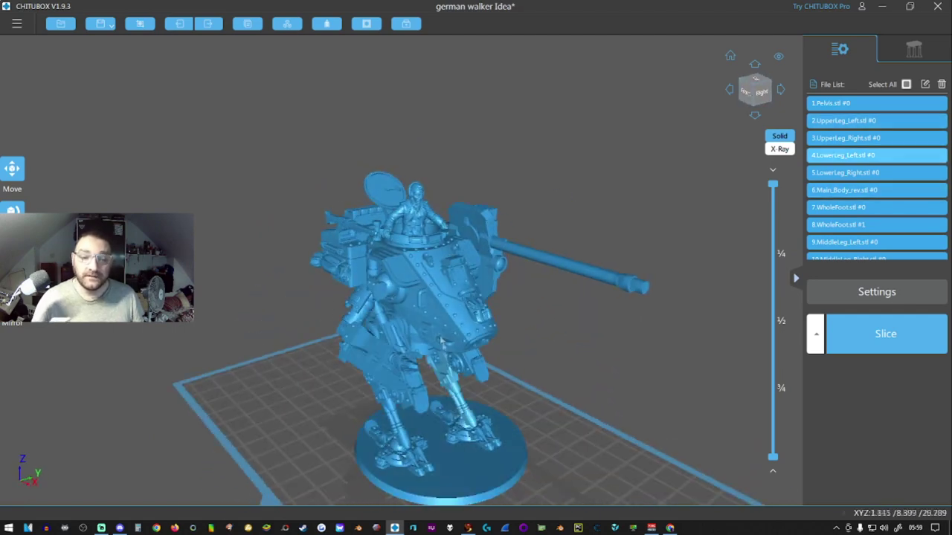
scroll(440, 341, up, 5)
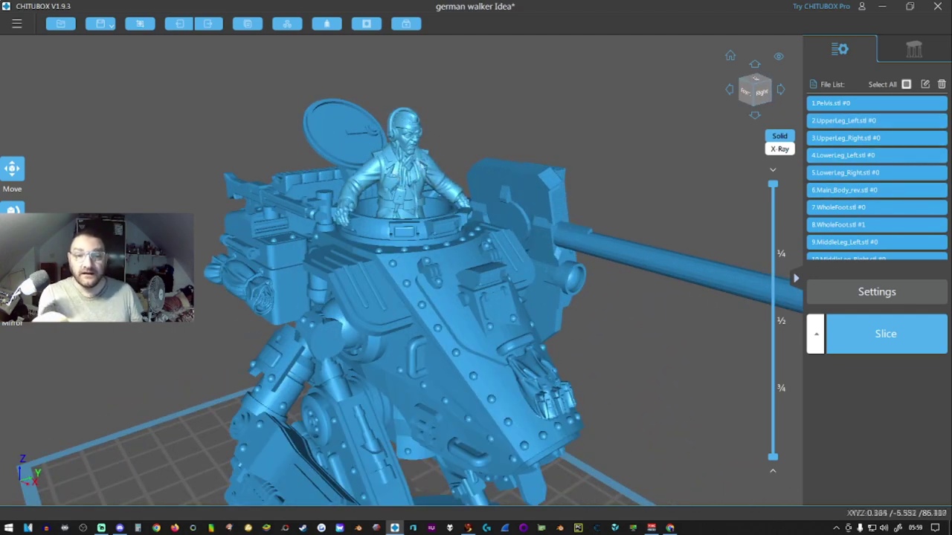
right_drag(480, 231, 378, 154)
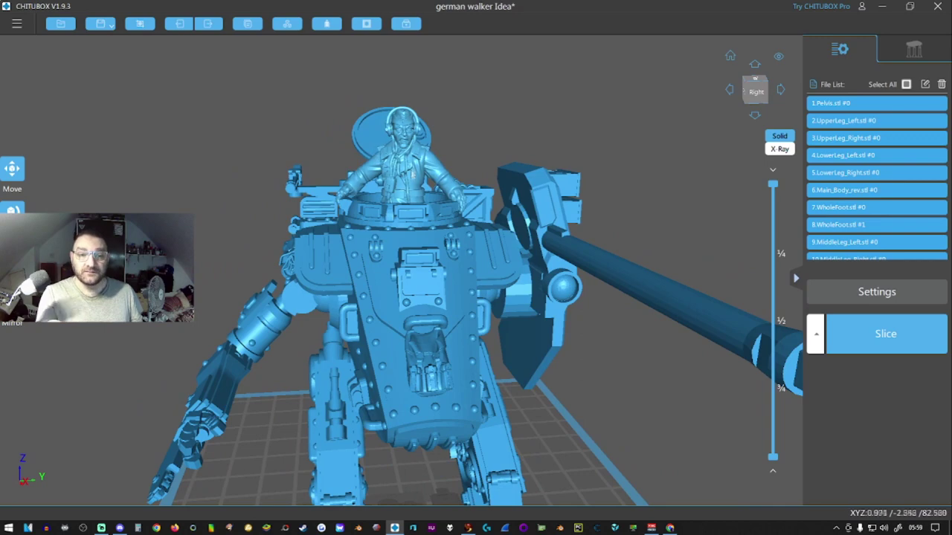
right_drag(344, 280, 408, 311)
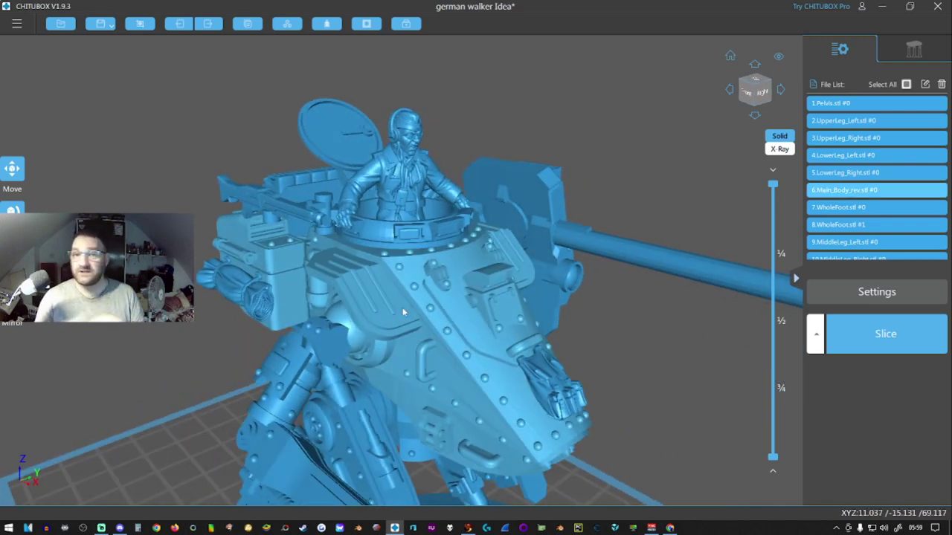
- Review the overall proportions and pose of the assembled walker from several angles around the build plate
scroll(402, 311, down, 5)
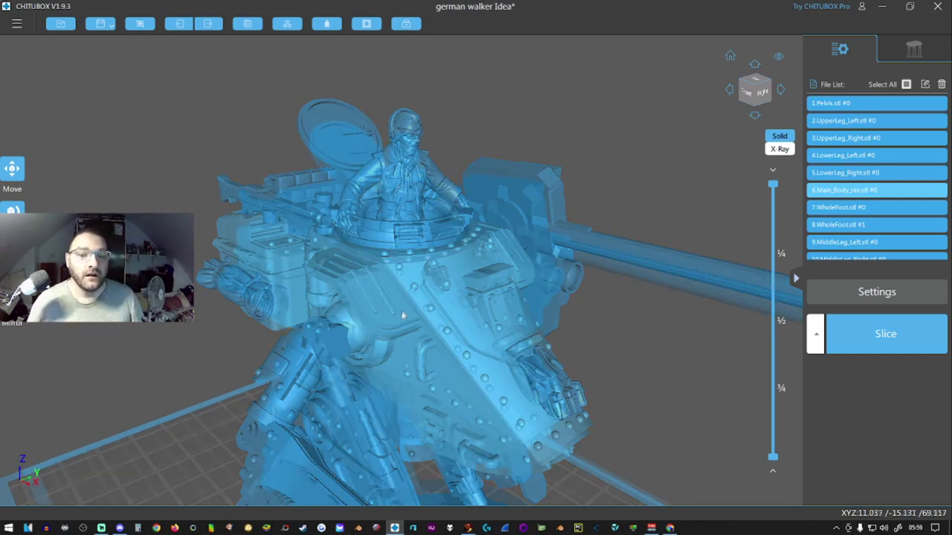
right_drag(402, 469, 461, 445)
drag(461, 445, 334, 402)
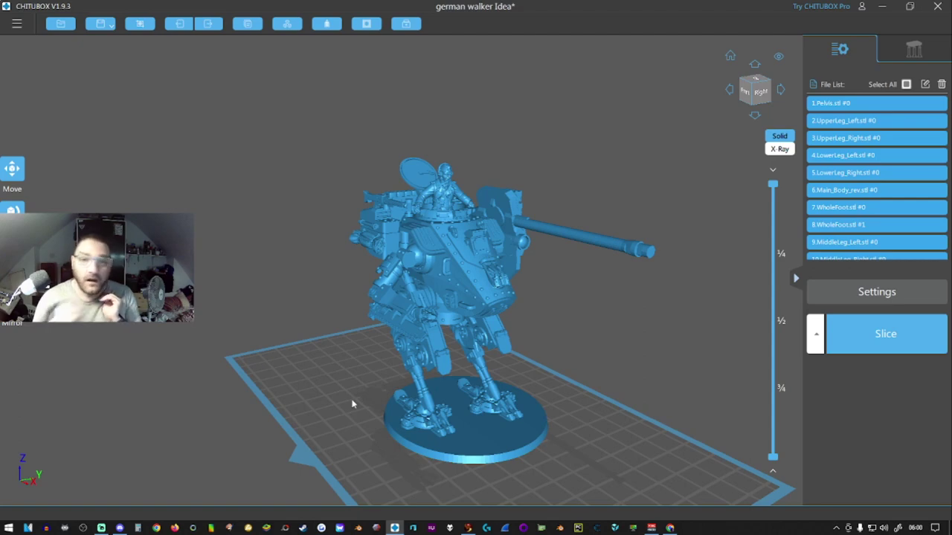
right_drag(242, 396, 357, 363)
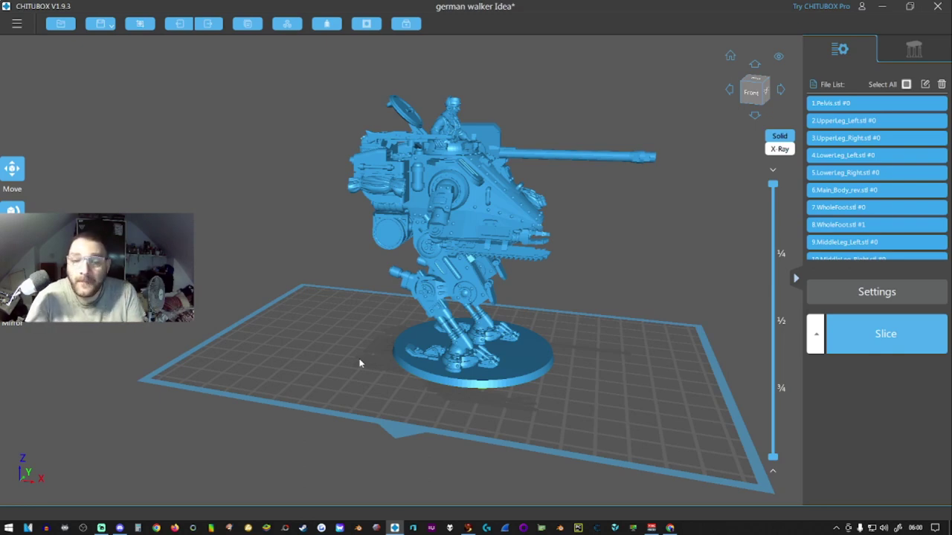
mouse_move(431, 362)
right_down()
mouse_move(312, 361)
mouse_move(433, 372)
right_up()
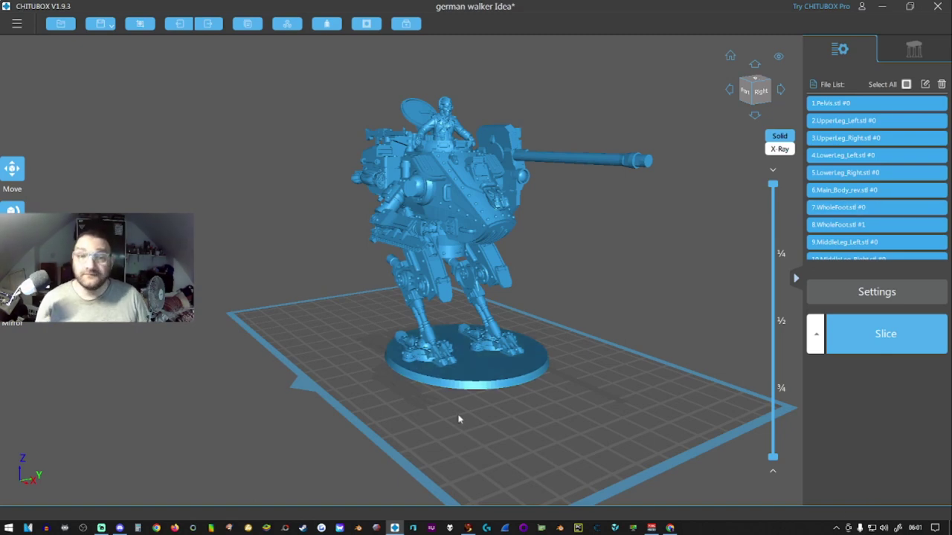
right_drag(456, 418, 434, 415)
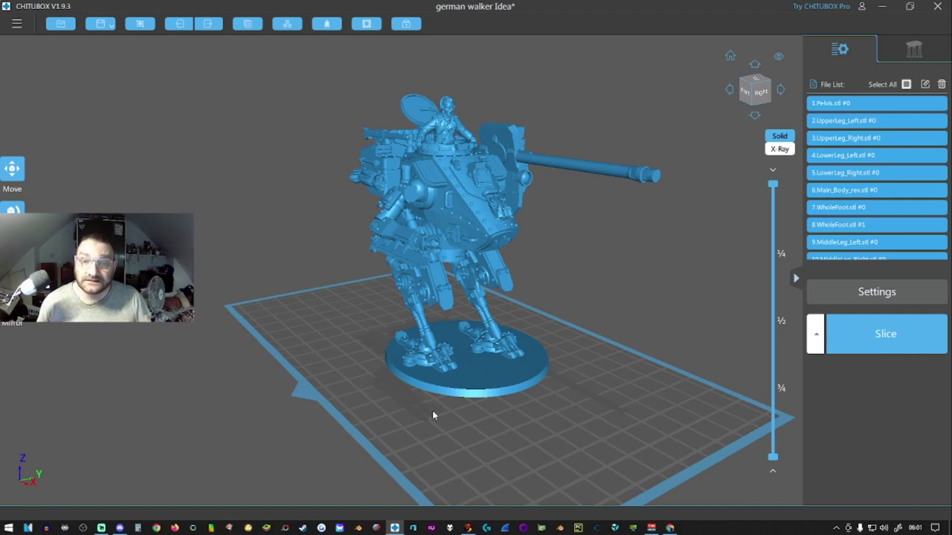
mouse_move(429, 352)
right_down()
mouse_move(388, 339)
mouse_move(388, 352)
mouse_move(413, 342)
right_up()
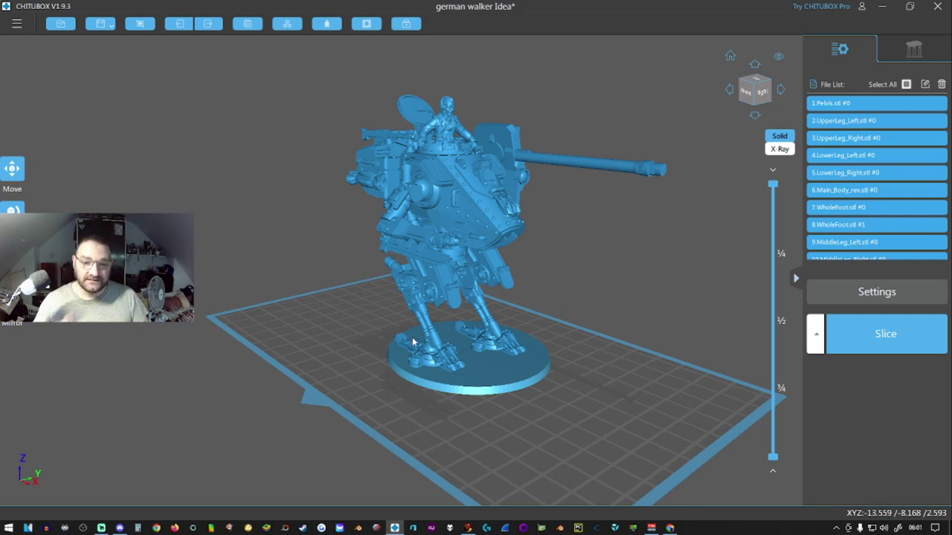
- Delete all walker parts from the build plate and start a new project
key(Delete)
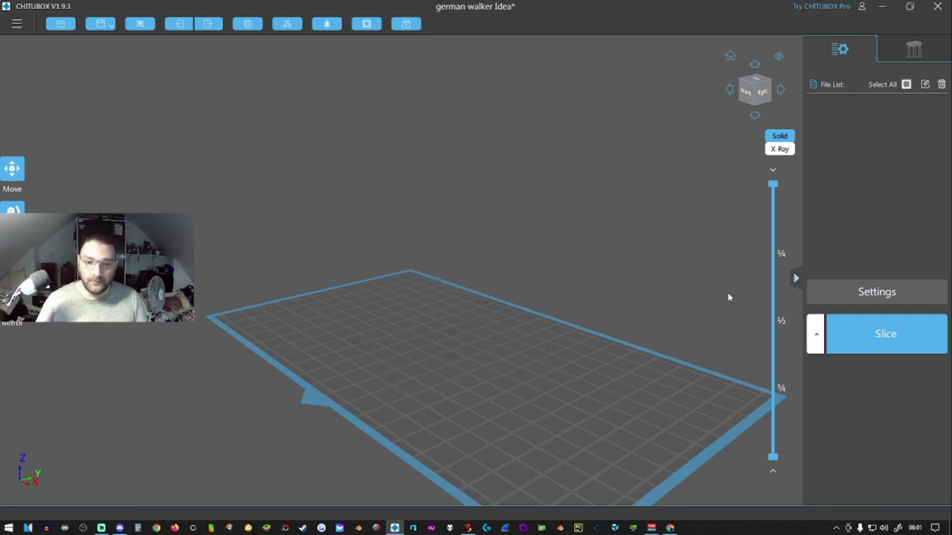
click(17, 24)
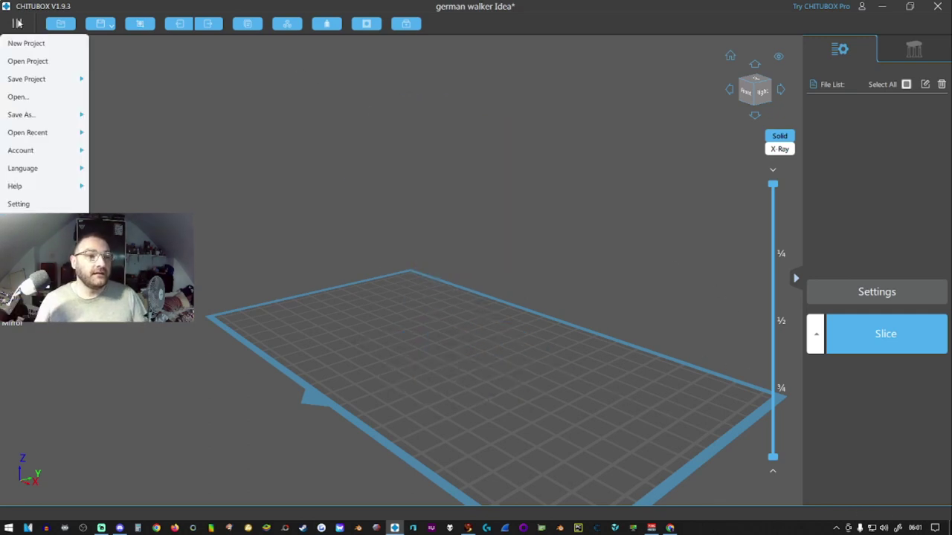
click(19, 43)
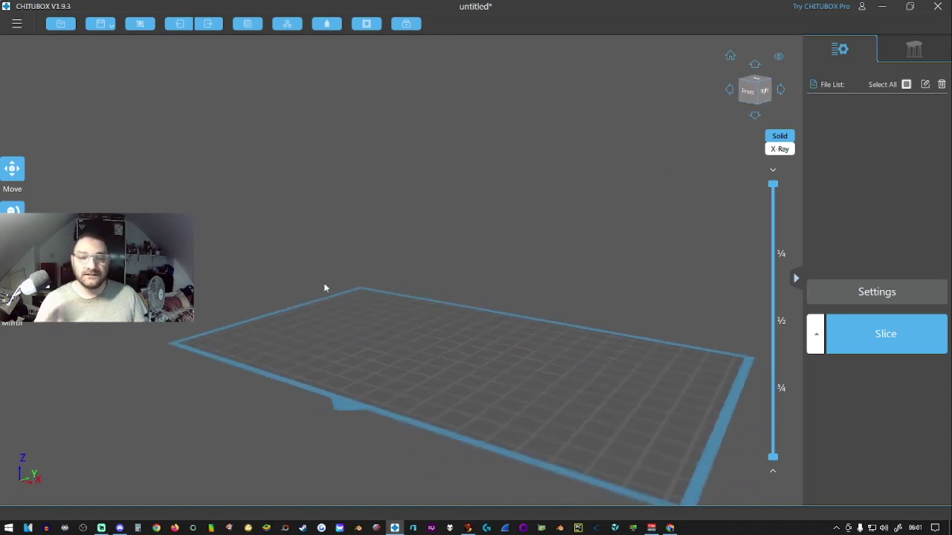
- Import the 130x130 round base from the All size folder under 3D print files > Base and inspect it on the plate
click(16, 24)
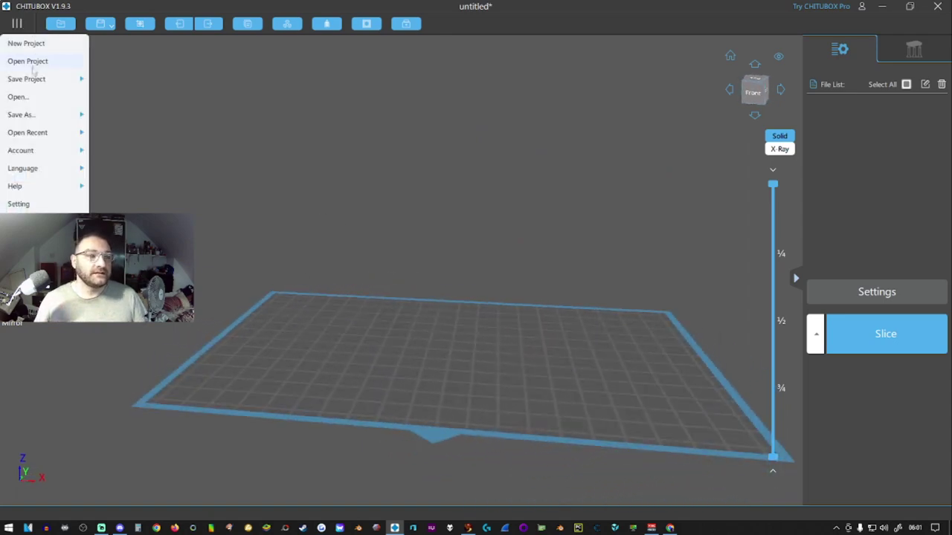
click(25, 96)
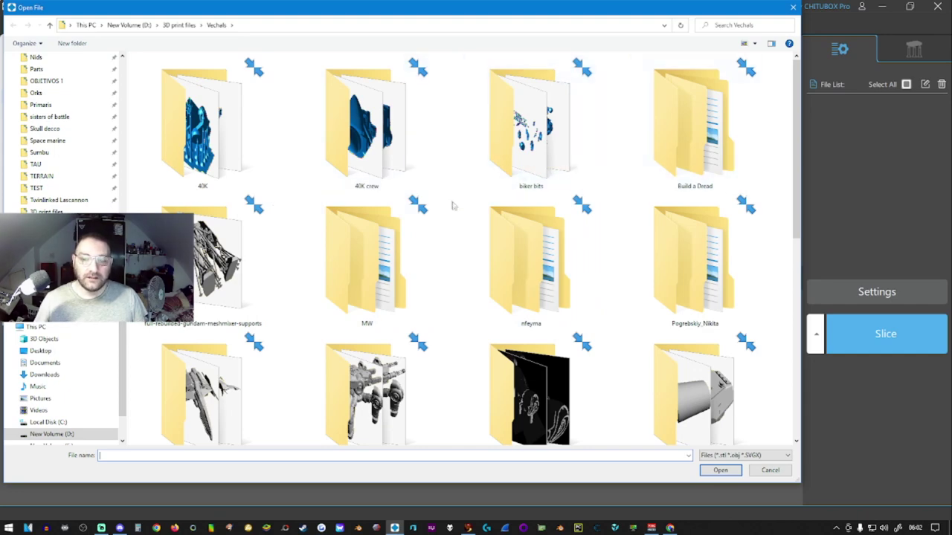
click(181, 25)
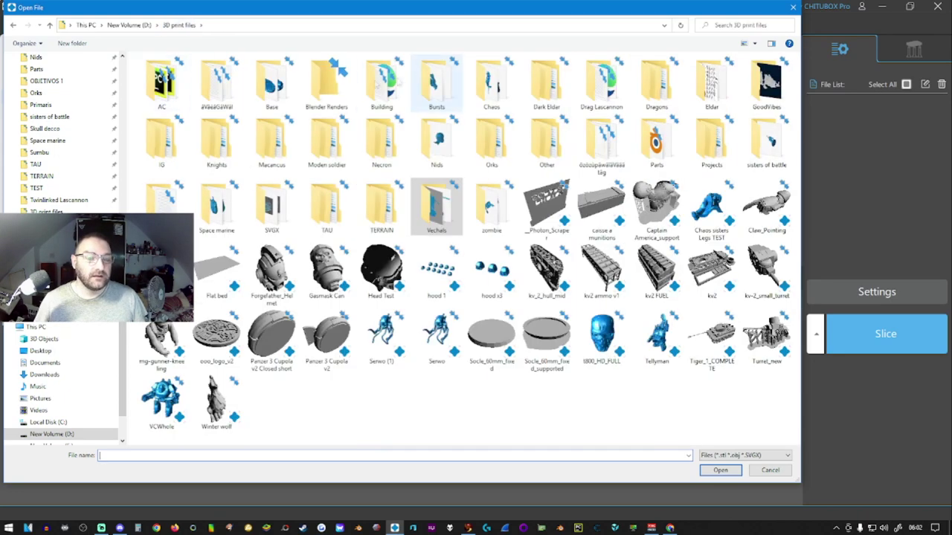
double_click(271, 82)
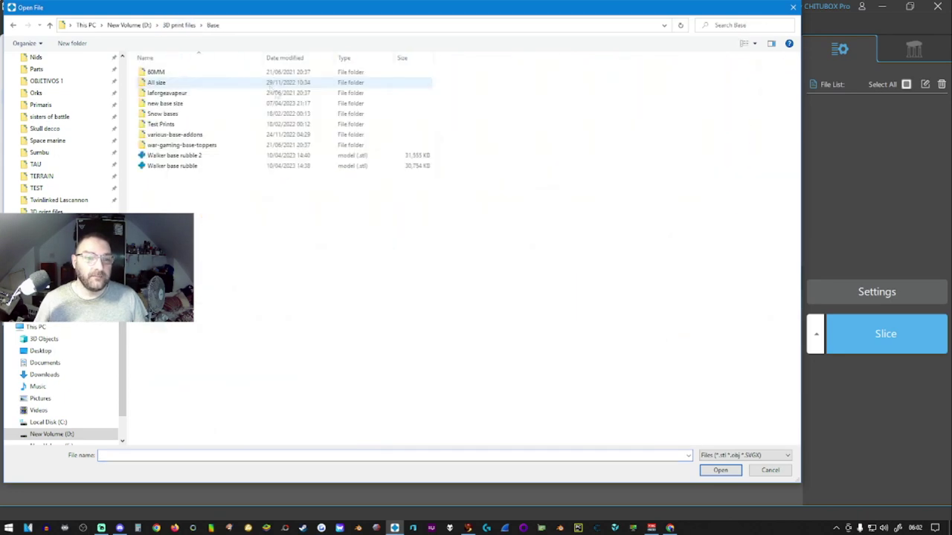
double_click(185, 82)
scroll(564, 241, down, 4)
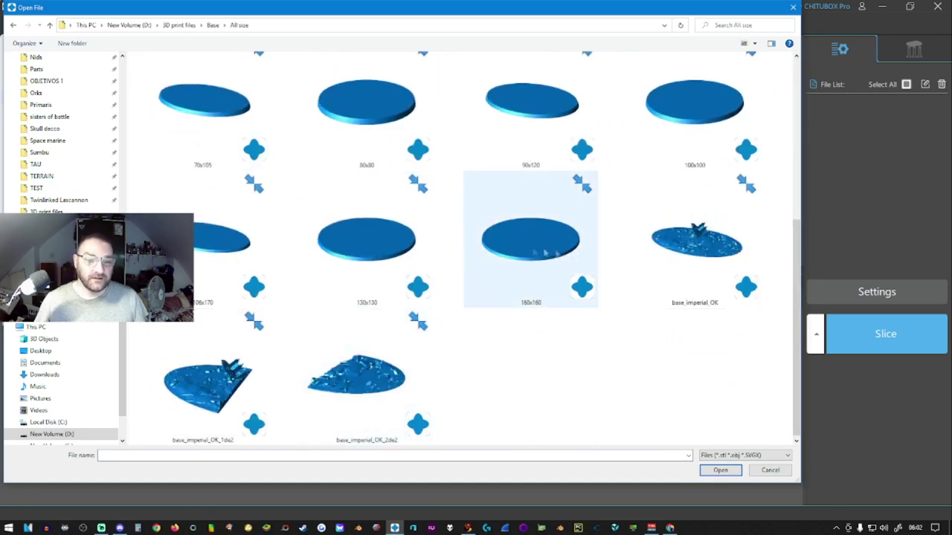
double_click(353, 249)
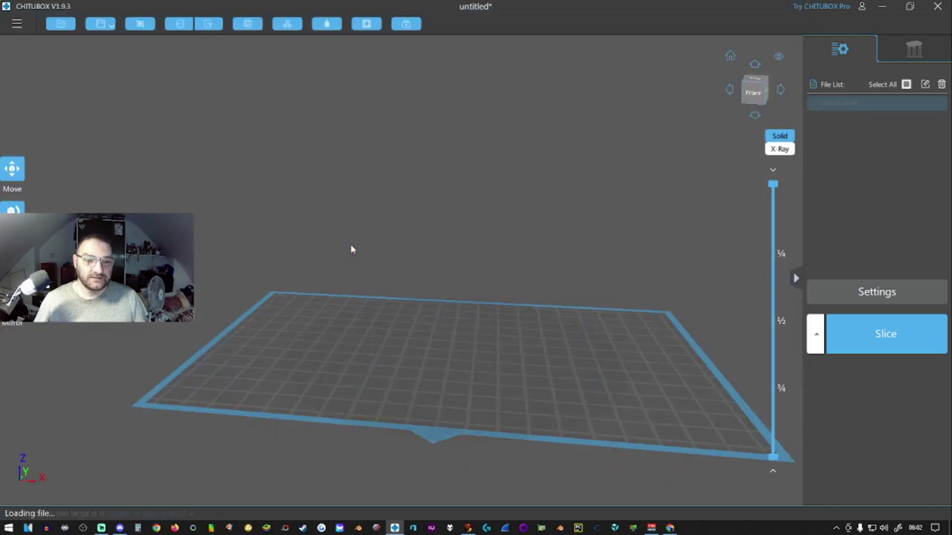
drag(469, 428, 478, 482)
drag(433, 399, 303, 357)
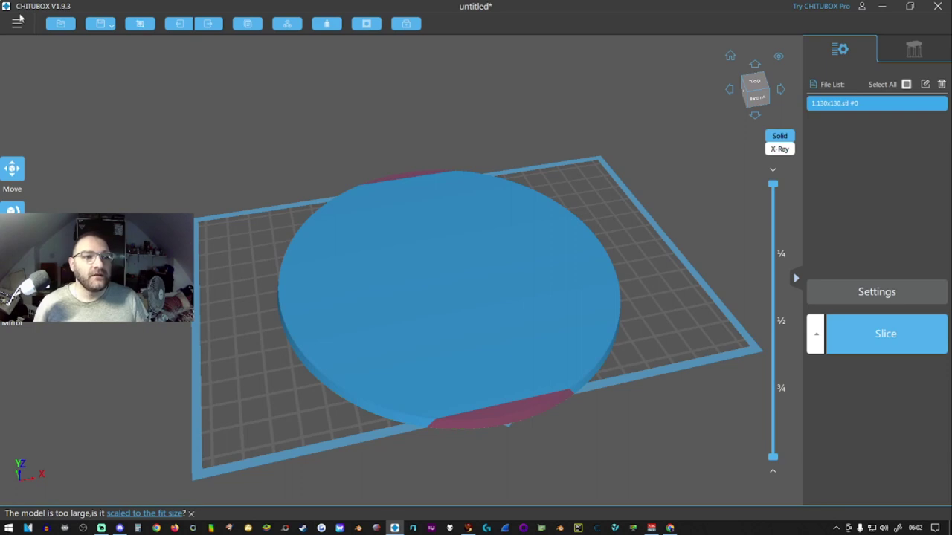
drag(233, 311, 262, 302)
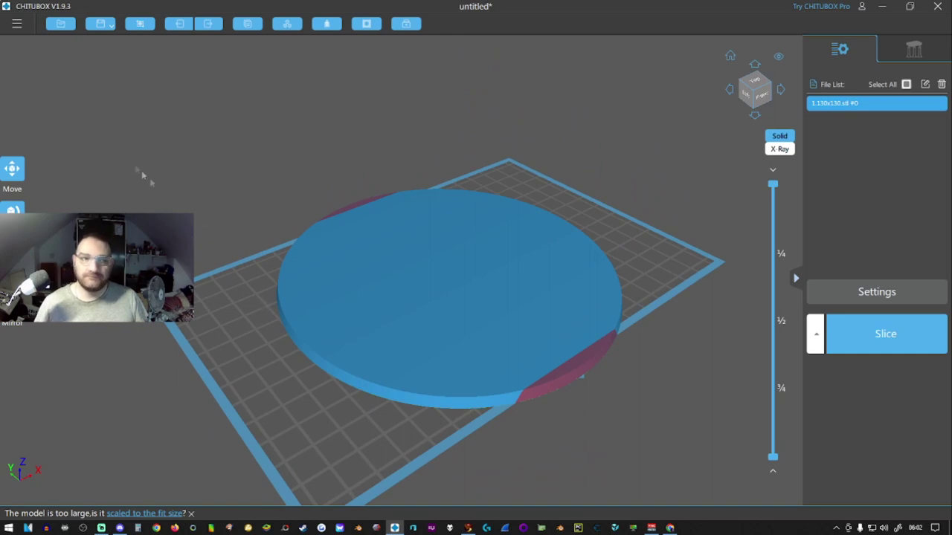
- Import all three sandbag models from the sand bags folder under 3D print files > Building
click(17, 26)
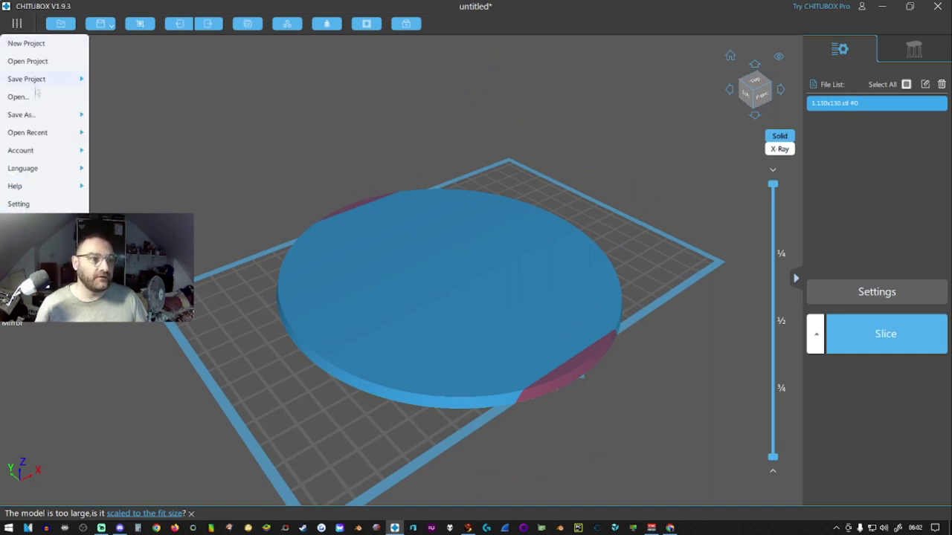
click(34, 98)
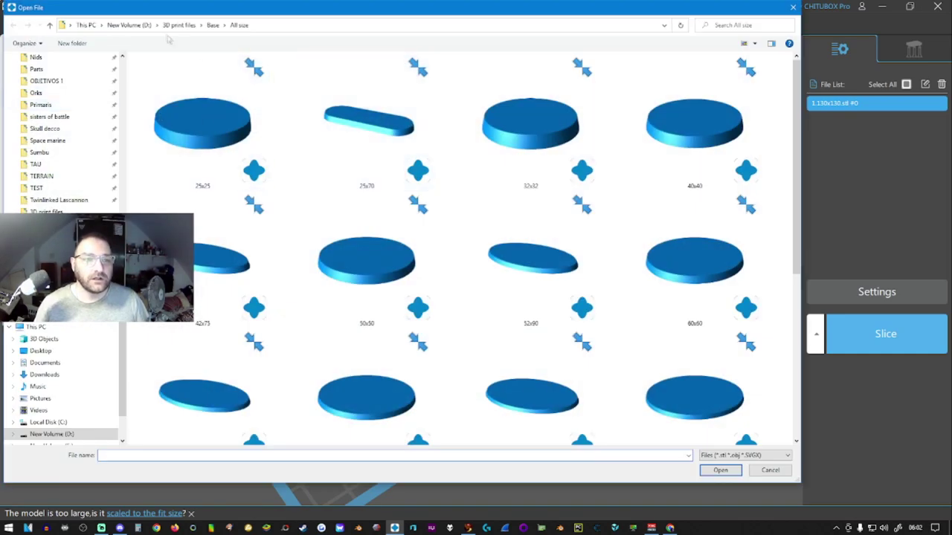
click(202, 25)
click(213, 25)
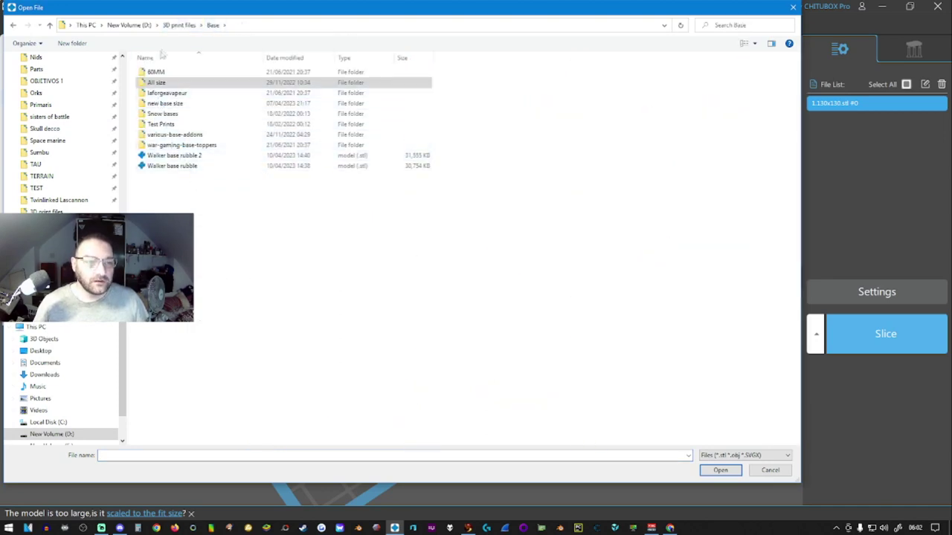
click(179, 26)
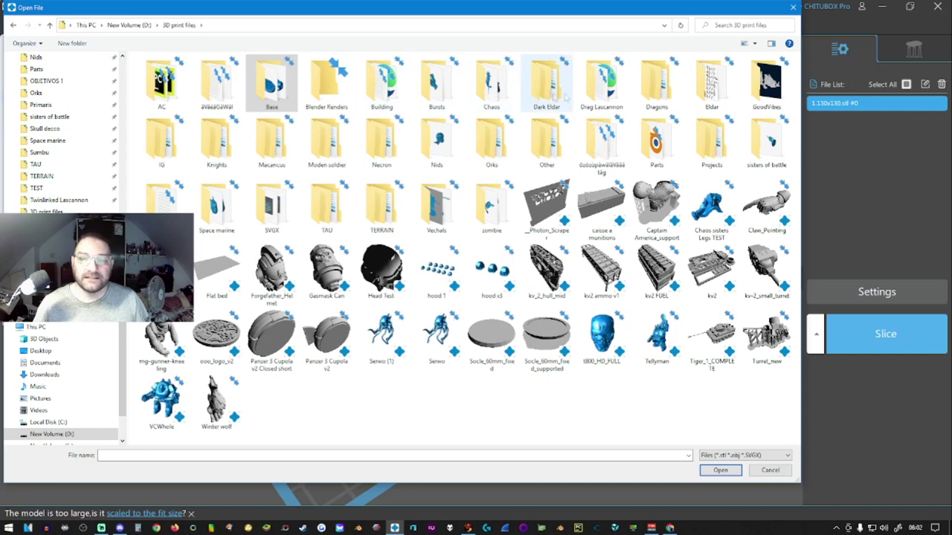
double_click(374, 109)
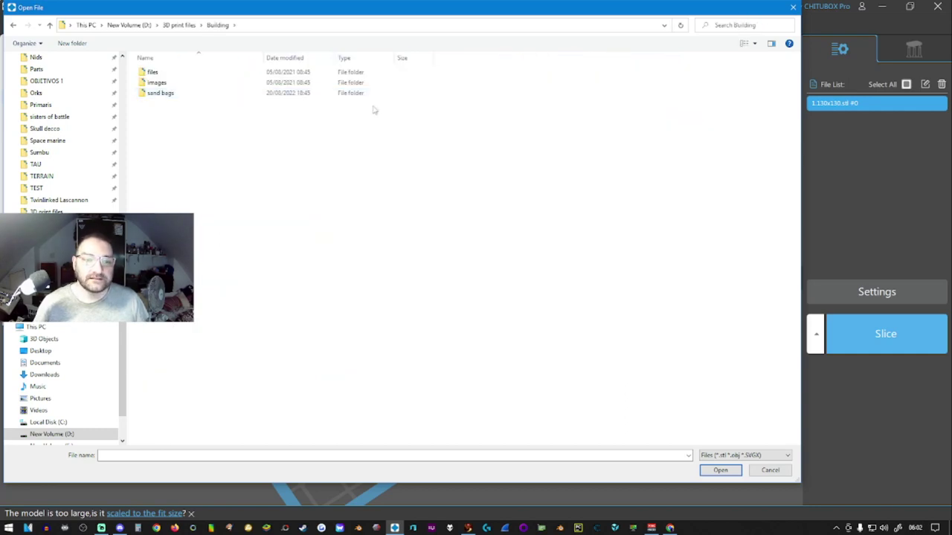
double_click(160, 94)
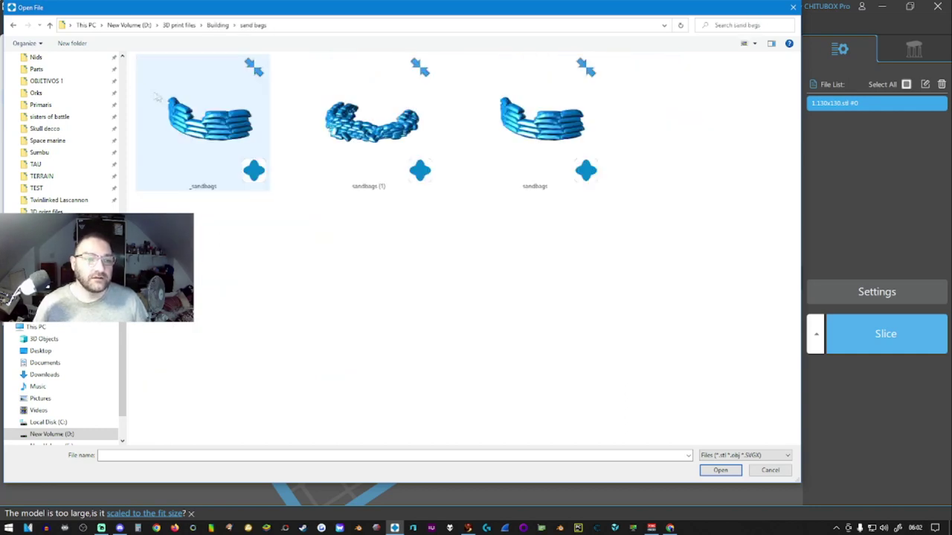
click(535, 122)
ctrl+click(371, 122)
ctrl+click(208, 123)
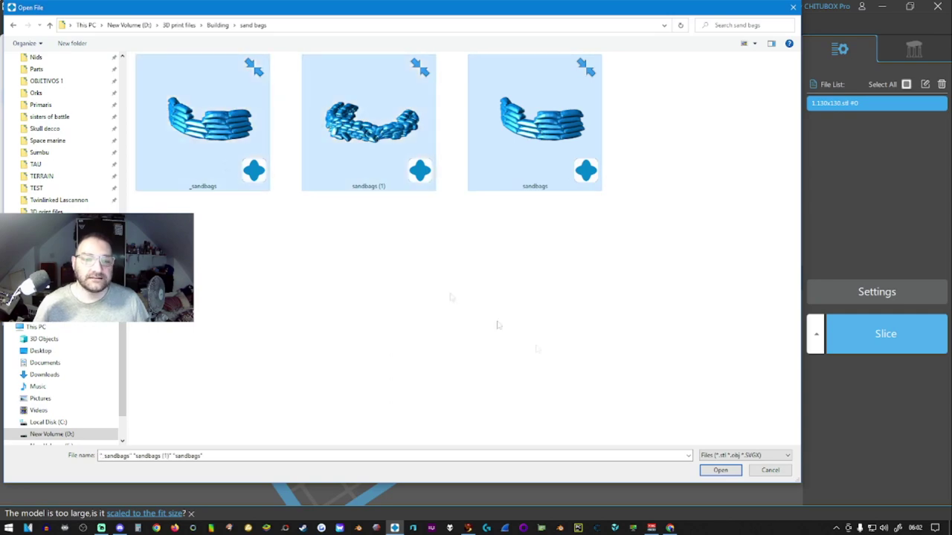
click(710, 475)
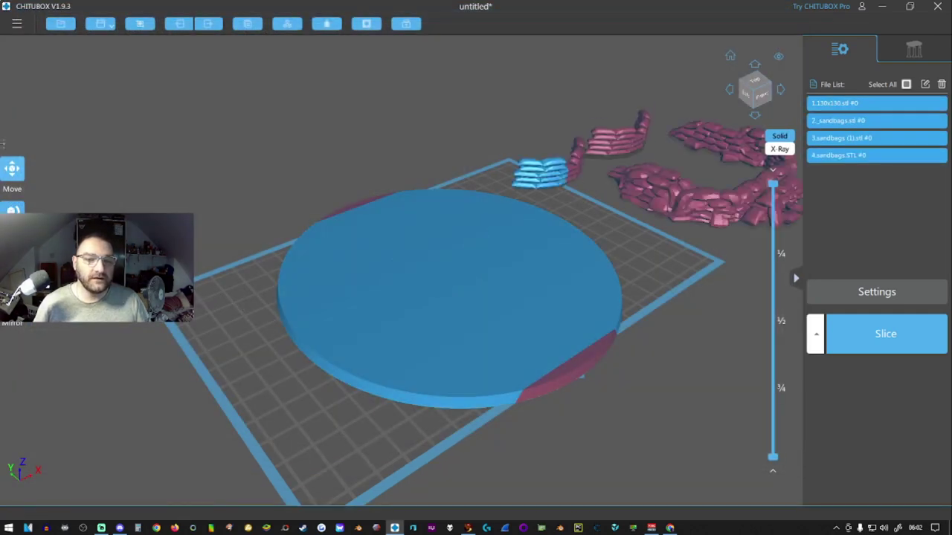
- Import every bunker and sandbag model from the files folder under 3D print files > Building
click(16, 23)
click(24, 99)
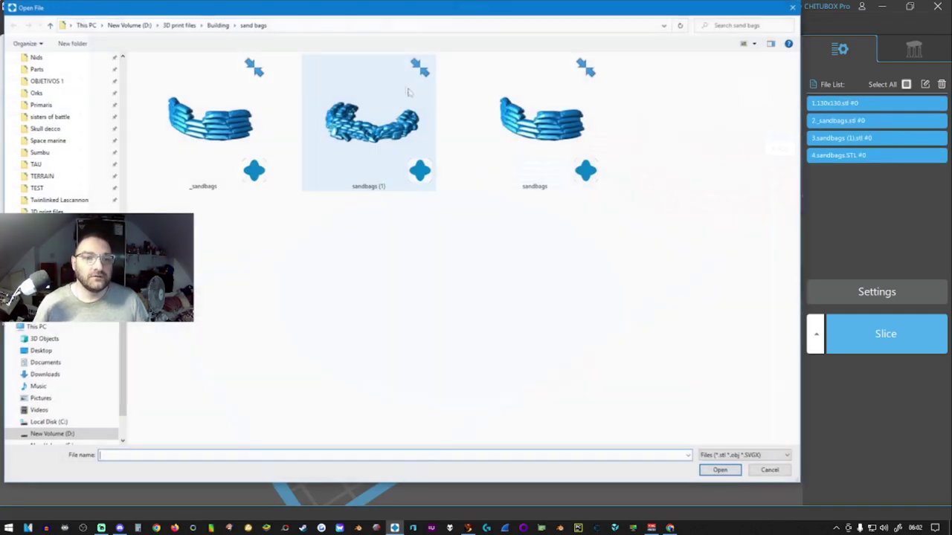
click(217, 25)
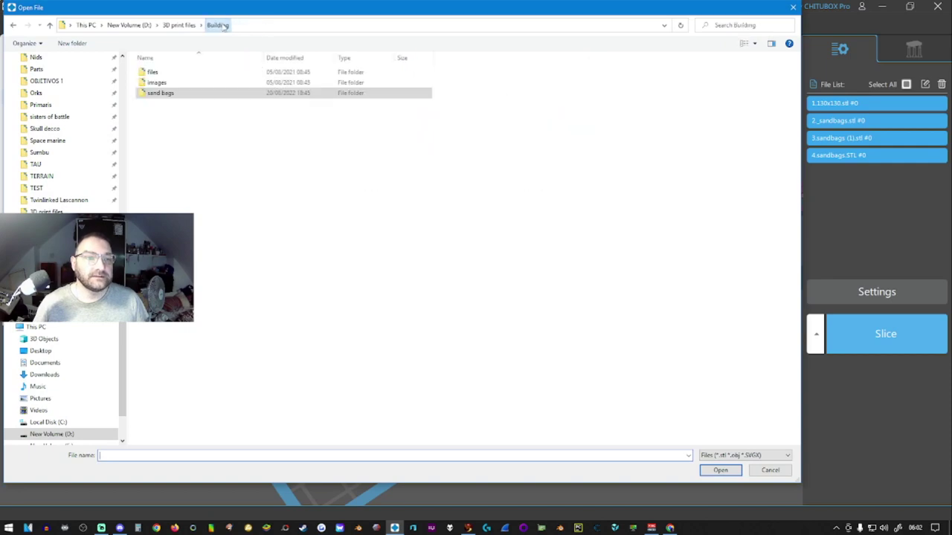
double_click(160, 69)
scroll(691, 253, down, 1)
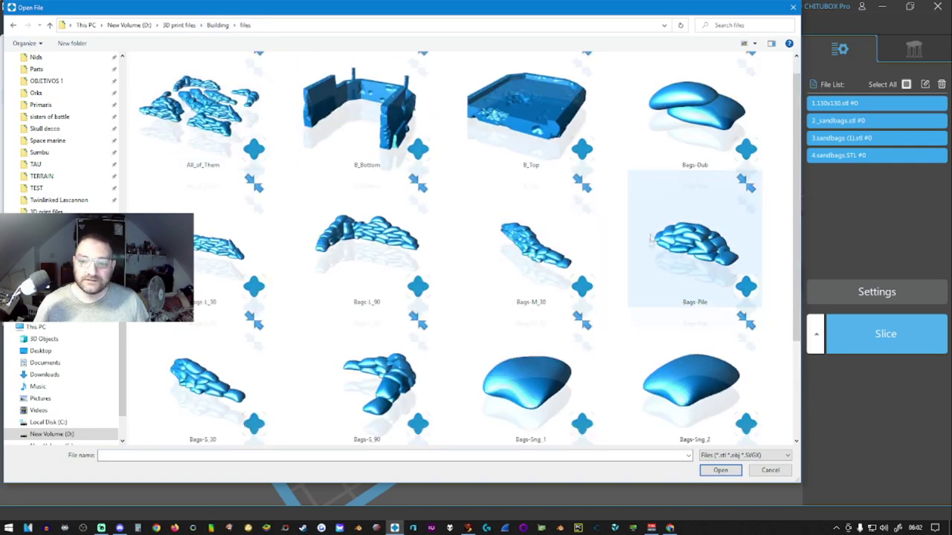
click(500, 119)
ctrl+click(429, 357)
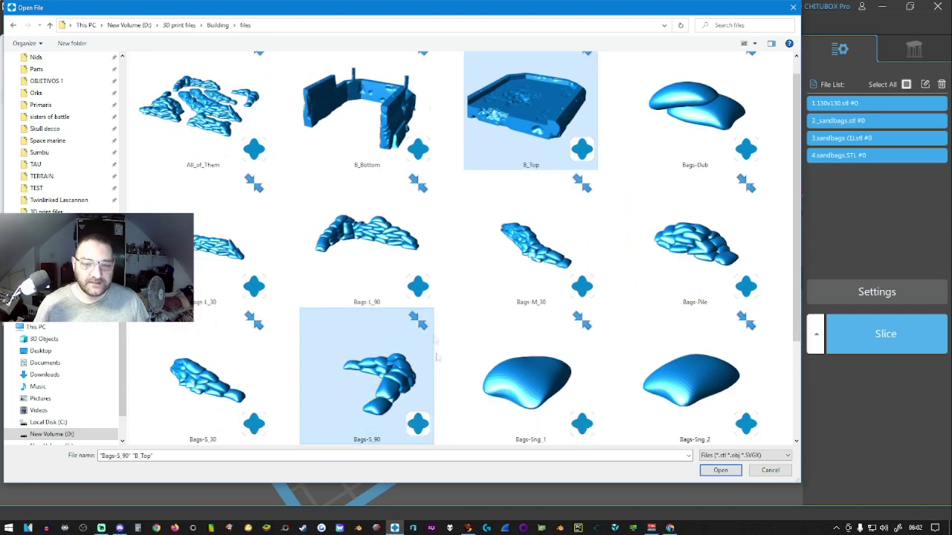
ctrl+click(355, 234)
scroll(416, 338, down, 2)
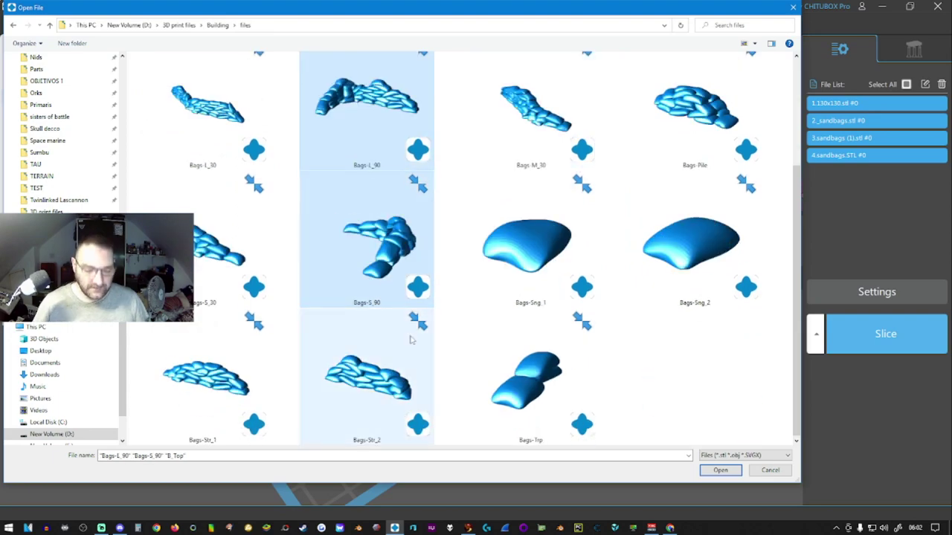
key(ctrl+a)
key(Return)
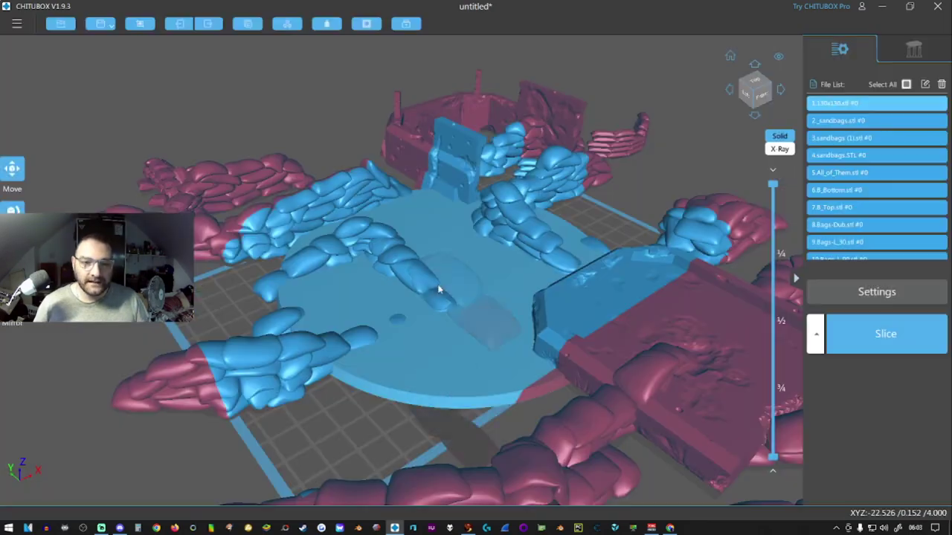
- Deselect all models, then move the B_Bottom bunker wall and the sandbag piece beside it well behind the build plate
right_drag(438, 290, 327, 364)
mouse_move(260, 327)
mouse_down()
mouse_move(186, 245)
mouse_move(276, 322)
mouse_up()
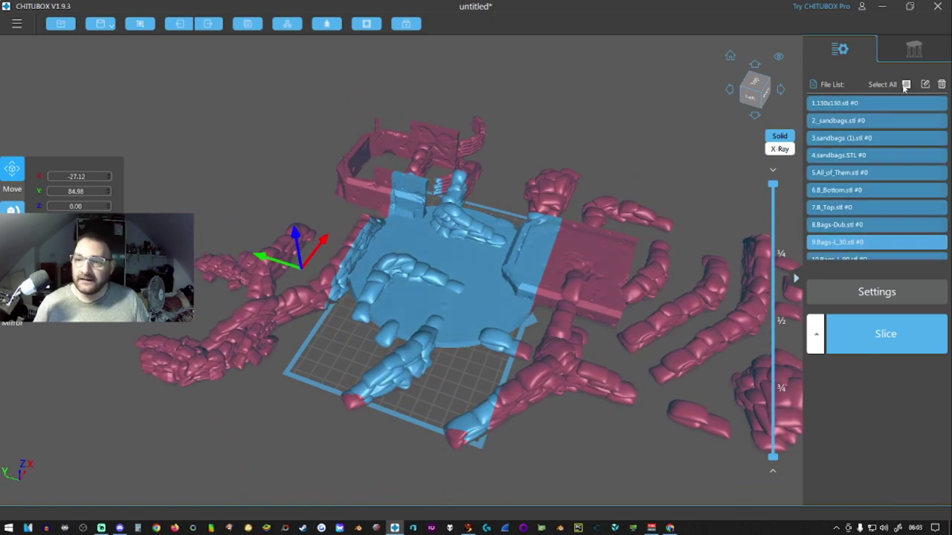
click(471, 285)
mouse_move(337, 126)
mouse_down()
mouse_move(319, 112)
mouse_move(330, 122)
mouse_up()
drag(383, 199, 274, 162)
drag(412, 157, 359, 96)
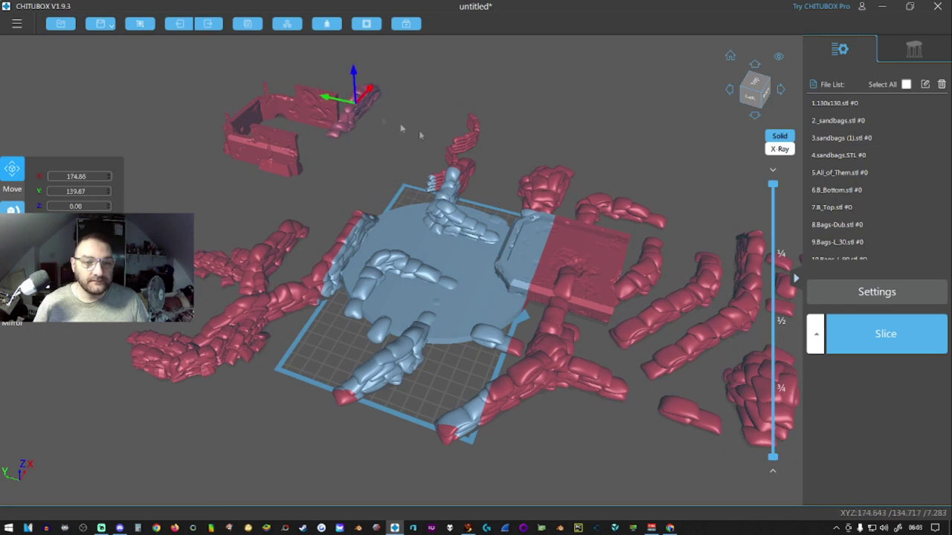
- Spread the sandbag walls lying on and around the round base outward, clear of the base
drag(450, 147, 432, 136)
drag(440, 204, 385, 118)
click(313, 238)
drag(264, 230, 197, 179)
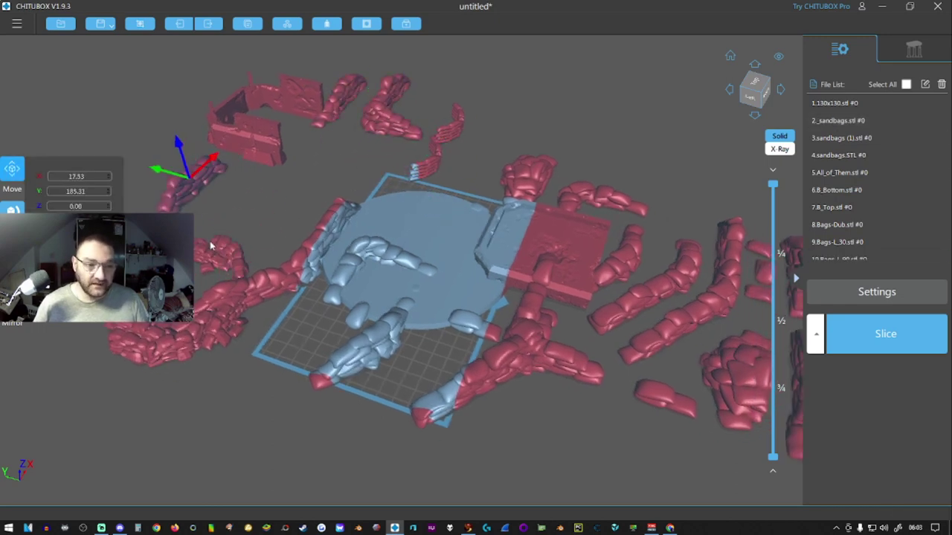
drag(222, 272, 148, 278)
drag(272, 274, 222, 242)
drag(339, 280, 206, 330)
drag(363, 361, 304, 398)
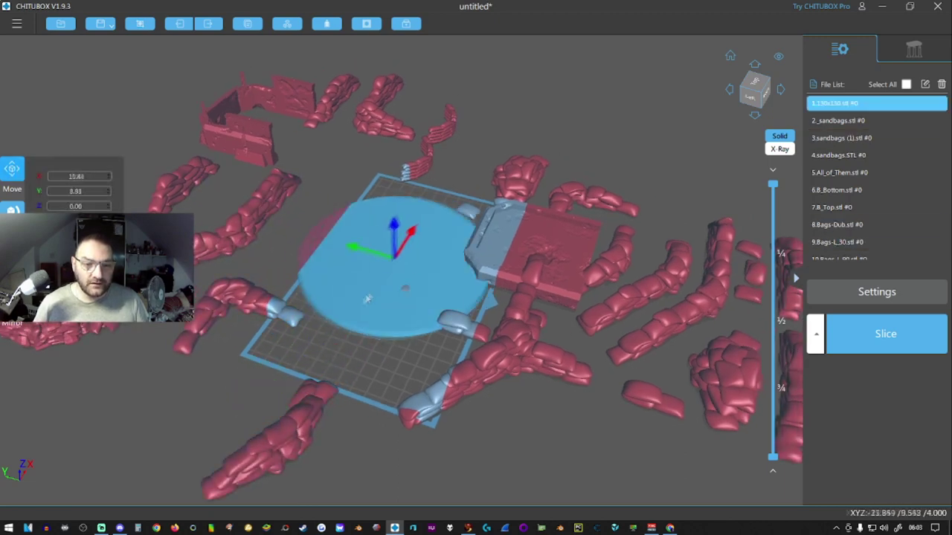
- Move the small bag and the long front sandbag wall away from the base, and delete the combined All_of_Them model
drag(367, 299, 229, 314)
middle_drag(419, 294, 444, 182)
drag(410, 261, 486, 103)
drag(301, 260, 423, 234)
drag(512, 339, 583, 455)
drag(549, 330, 532, 102)
key(Delete)
- Move the B_Top bunker piece, sandbag pile and single bags off the plate, and shift the base back onto it
drag(543, 232, 641, 280)
drag(533, 154, 547, 158)
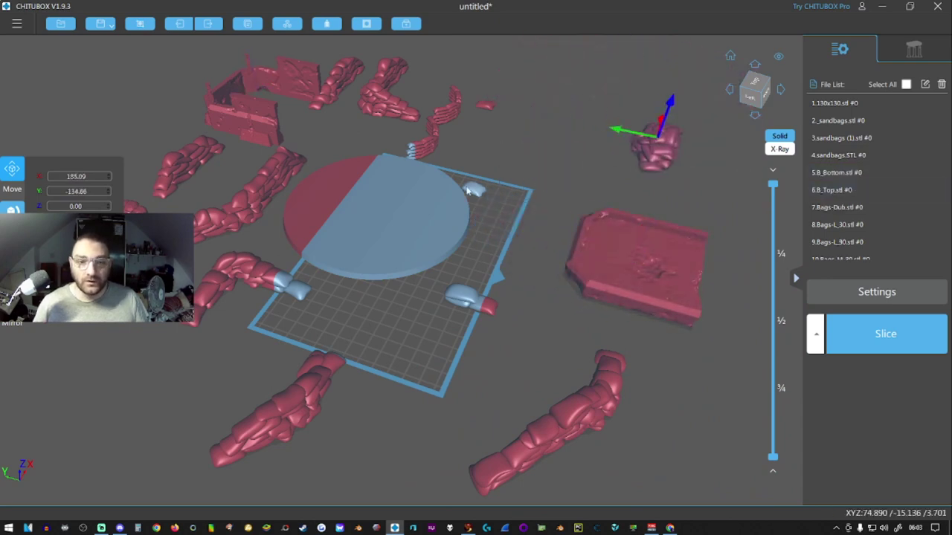
drag(527, 203, 568, 128)
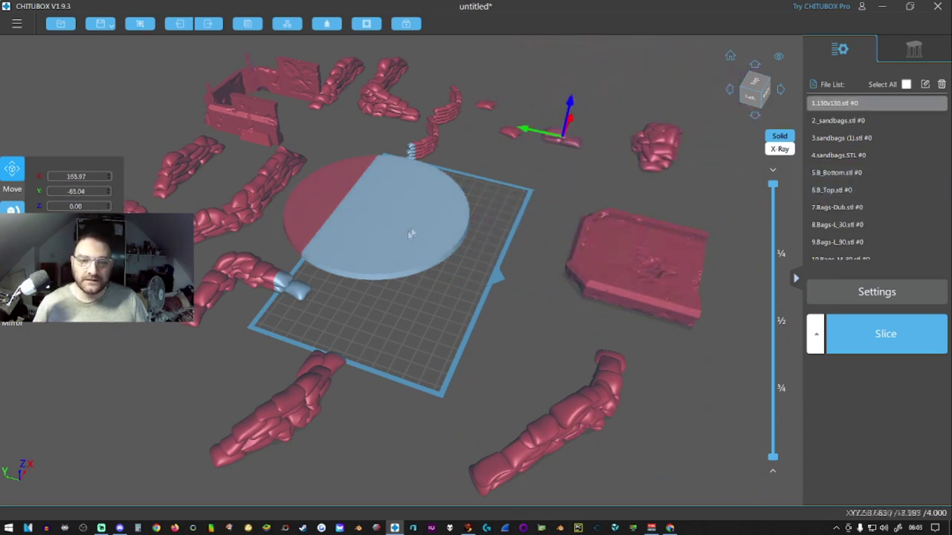
drag(407, 230, 457, 268)
drag(257, 281, 200, 287)
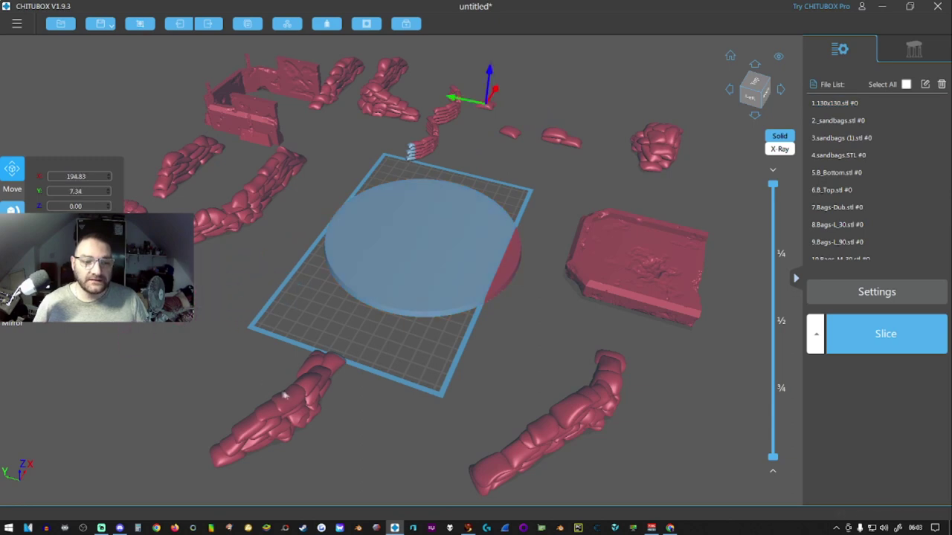
- Move the front sandbag wall and the Bags-Dub piece clear of the plate, and roughly centre the 130x130 base on it
drag(284, 394, 198, 312)
drag(312, 370, 558, 352)
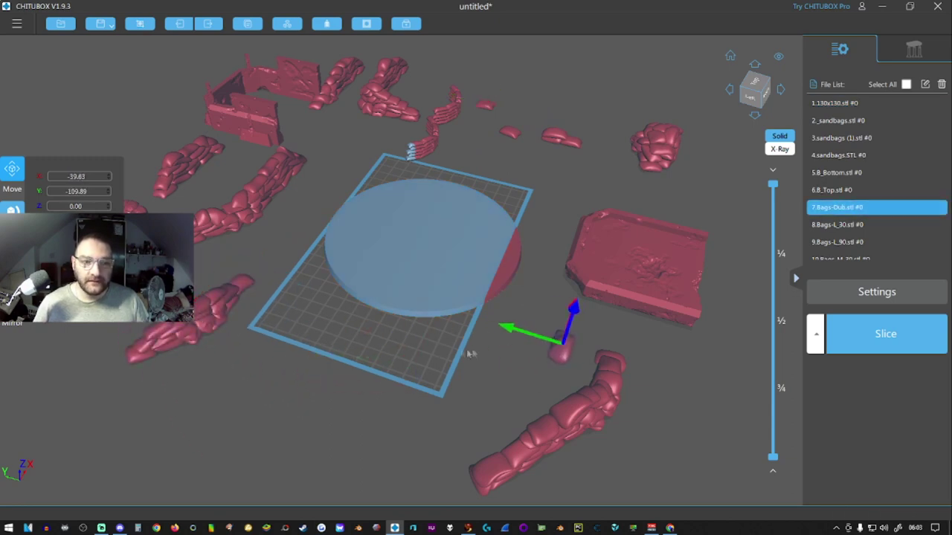
drag(470, 354, 330, 376)
click(376, 270)
drag(376, 269, 358, 272)
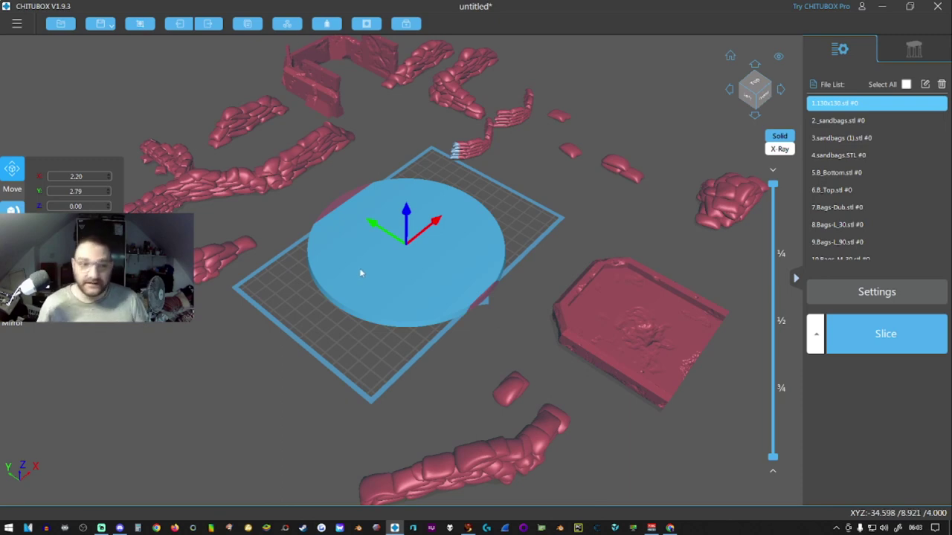
right_drag(319, 354, 213, 264)
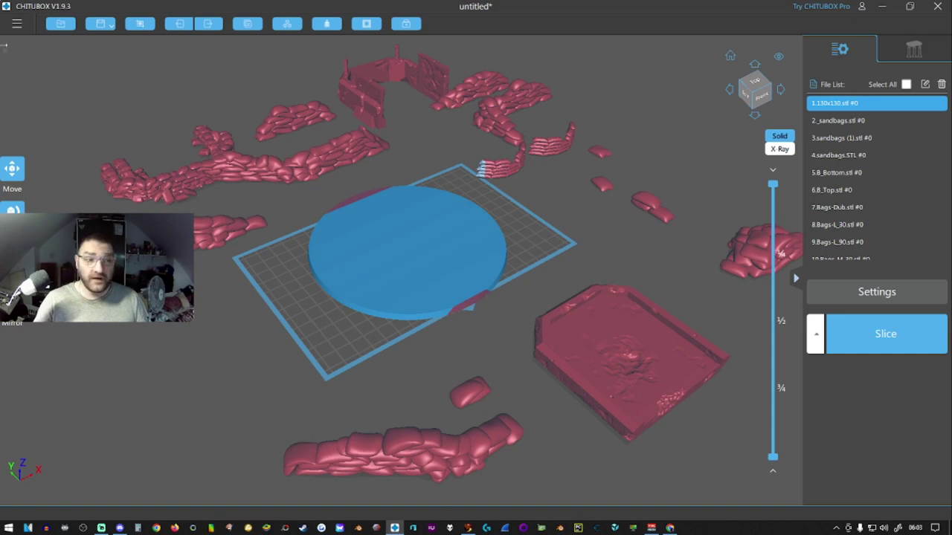
- Import all the Space Marine casualty models from the in-midnight-clad-decorations-casualties folder under 3D print files > TERRAIN, previewing them as extra large icons
click(15, 24)
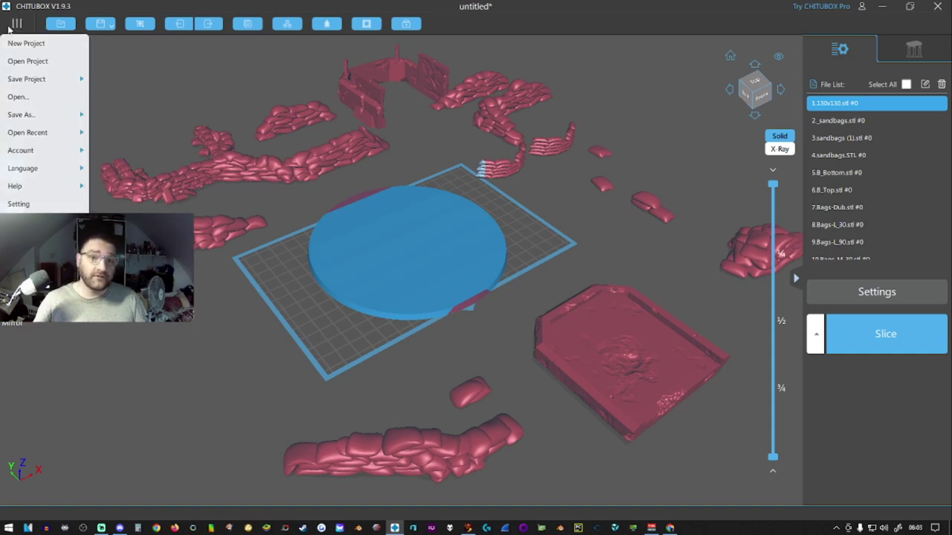
click(45, 99)
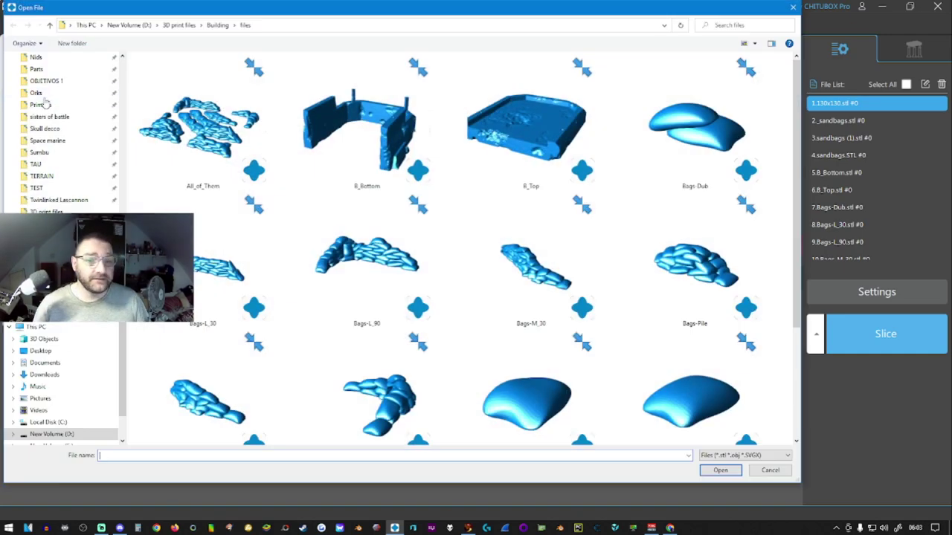
click(216, 26)
click(182, 25)
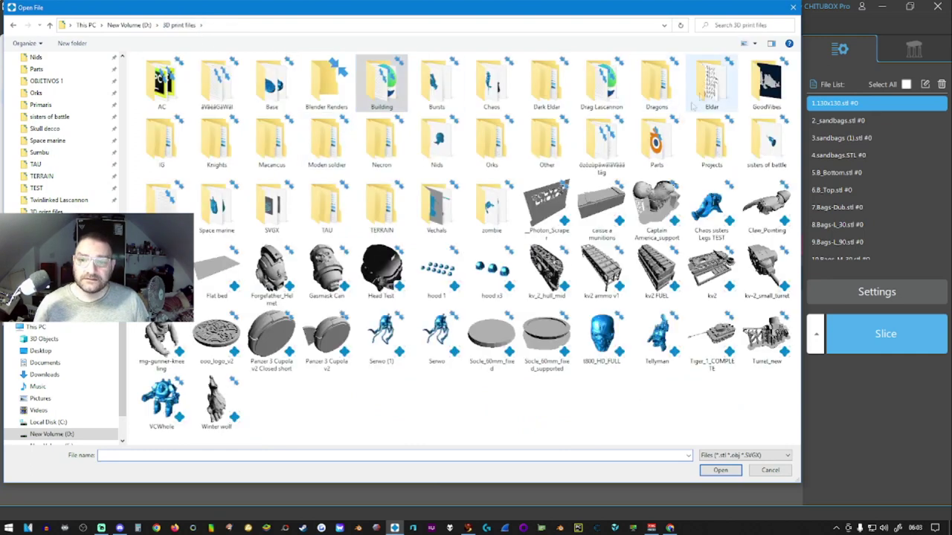
double_click(375, 211)
double_click(154, 73)
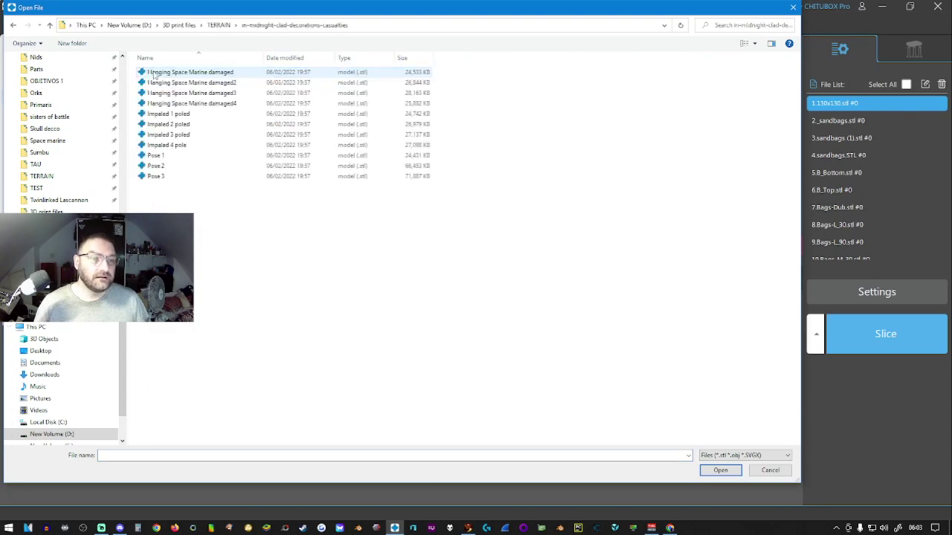
right_click(285, 250)
mouse_move(349, 257)
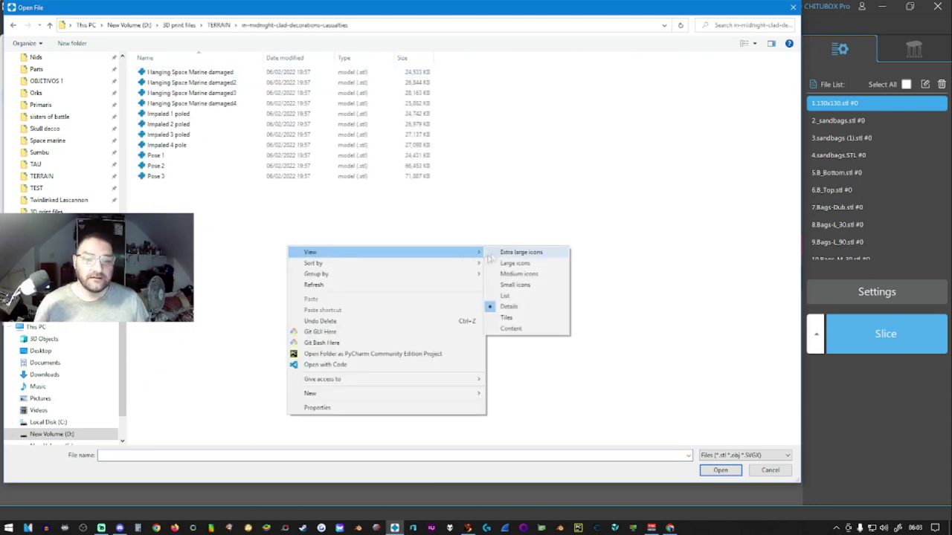
click(502, 253)
scroll(612, 349, down, 1)
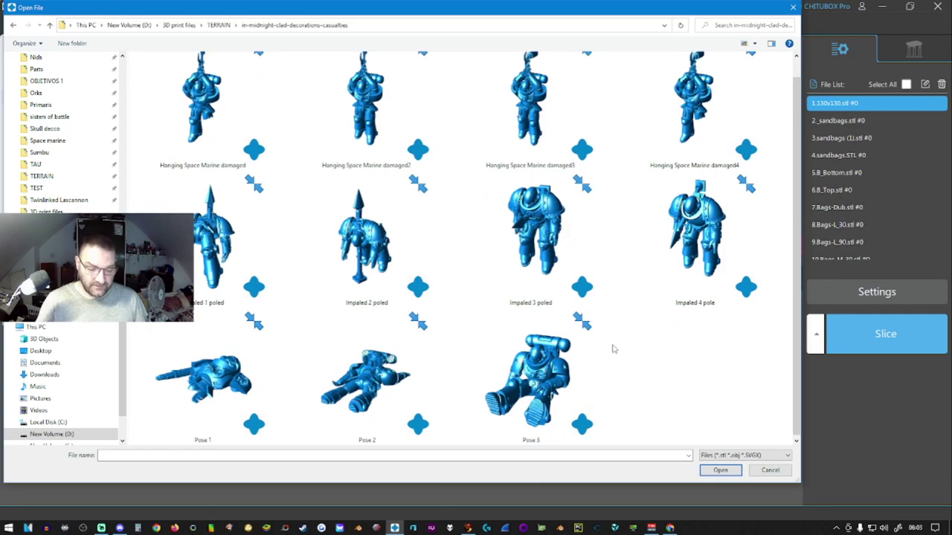
key(ctrl+a)
key(Return)
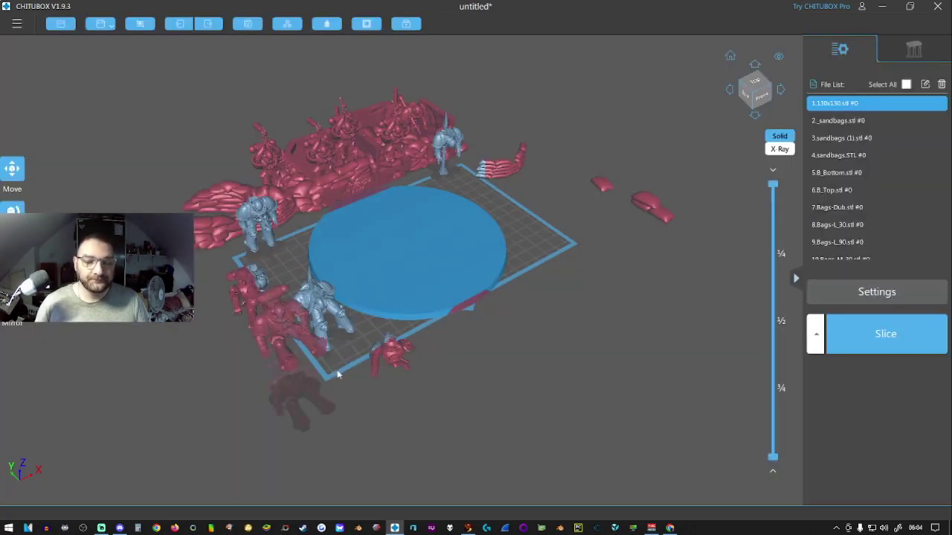
- Move the first few Space Marine casualty figures from around the base to the open area on the plate's +X side
right_drag(274, 416, 165, 414)
middle_drag(385, 294, 428, 276)
click(269, 343)
drag(269, 343, 625, 253)
drag(541, 165, 617, 321)
drag(316, 158, 438, 203)
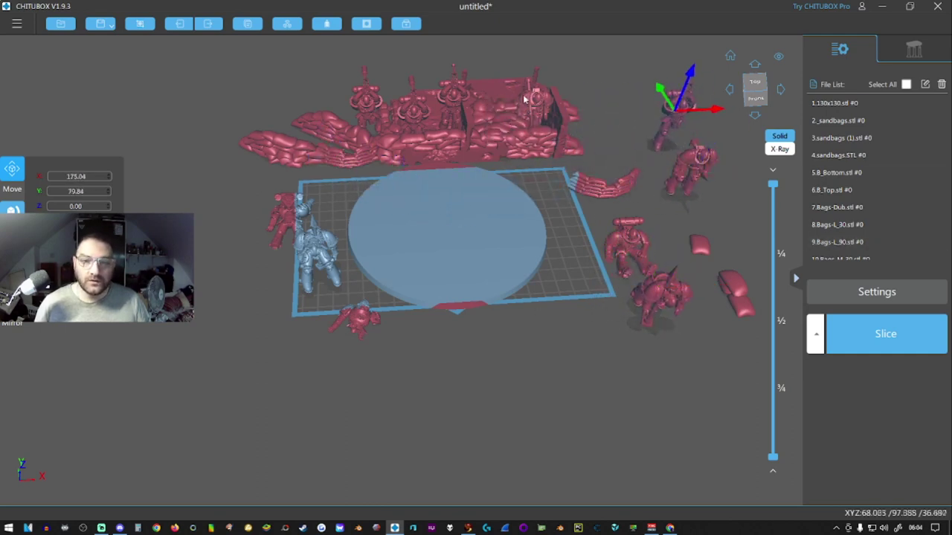
- Move the remaining Space Marine casualty figures from around the 130x130 base to open space beside and in front of the plate
drag(441, 105, 592, 59)
drag(412, 109, 537, 109)
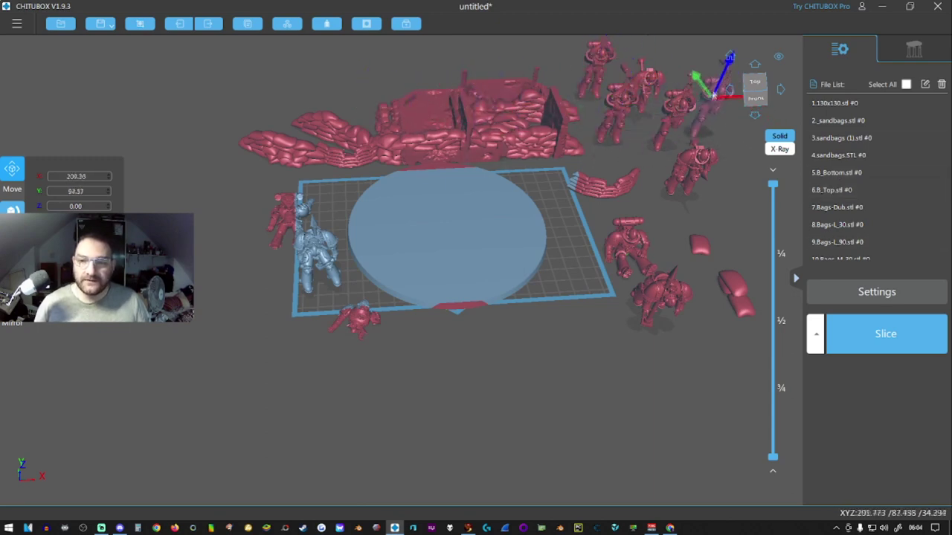
drag(715, 93, 718, 82)
drag(451, 226, 570, 278)
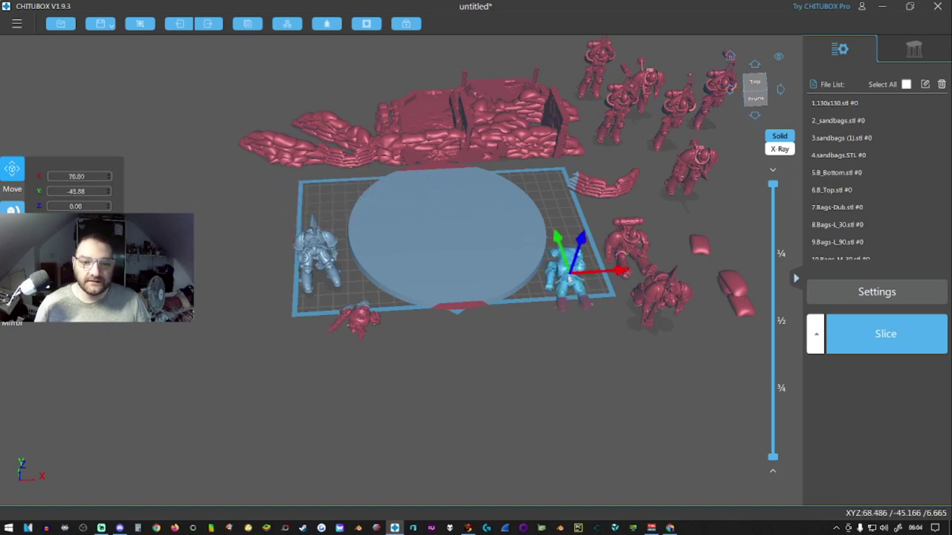
drag(325, 269, 435, 345)
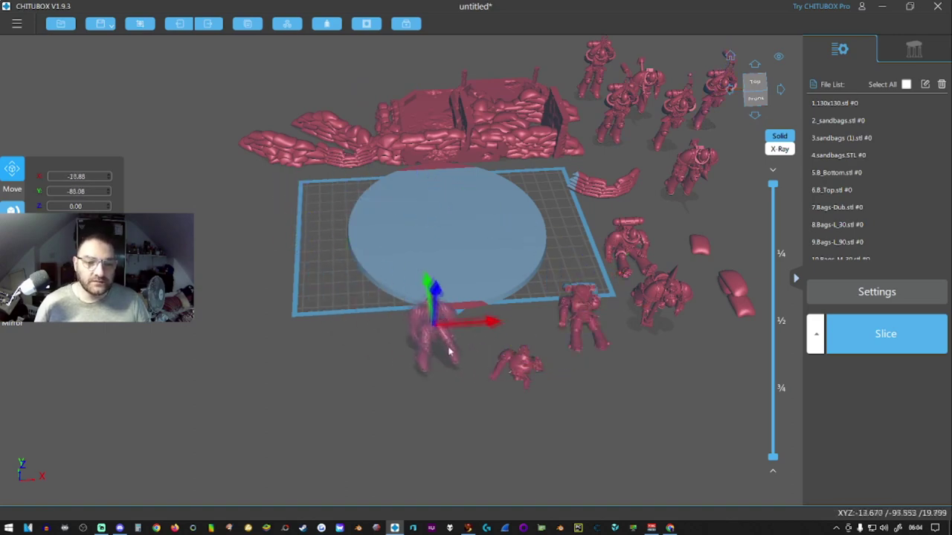
- Place the curved sandbags (1) wall on the 130x130 base
drag(314, 329, 332, 279)
drag(339, 186, 486, 258)
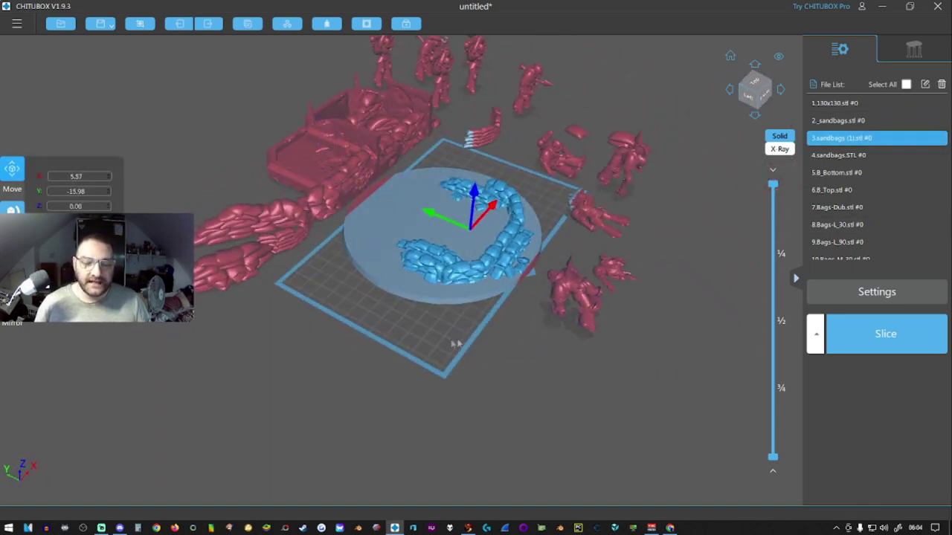
right_drag(456, 344, 395, 353)
- Place a lying Space Marine casualty near the centre of the base and raise it to about Z 6
drag(569, 325, 523, 300)
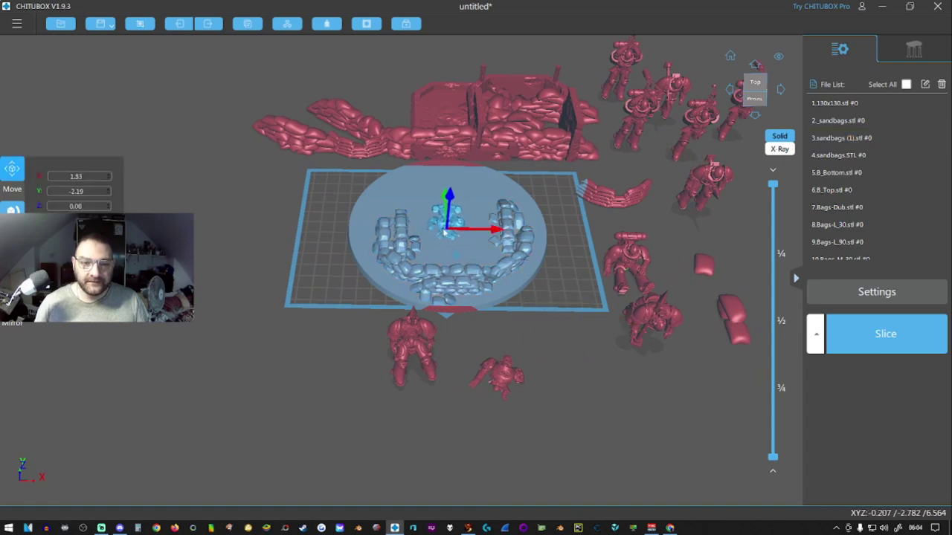
click(443, 195)
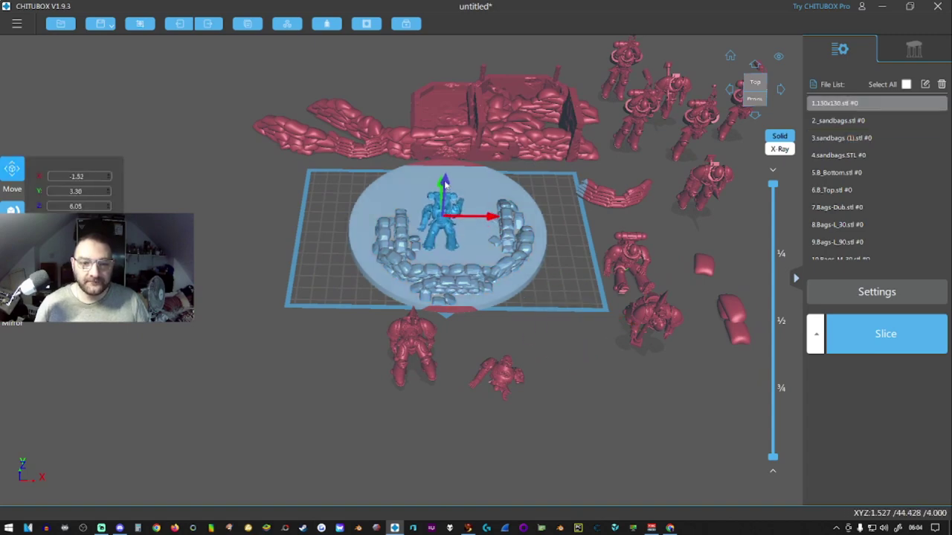
drag(445, 183, 445, 160)
- Lower the lying Space Marine to about Z 3.9 so that it rests on the base surface
right_drag(349, 297, 475, 227)
scroll(513, 260, up, 4)
drag(518, 285, 476, 264)
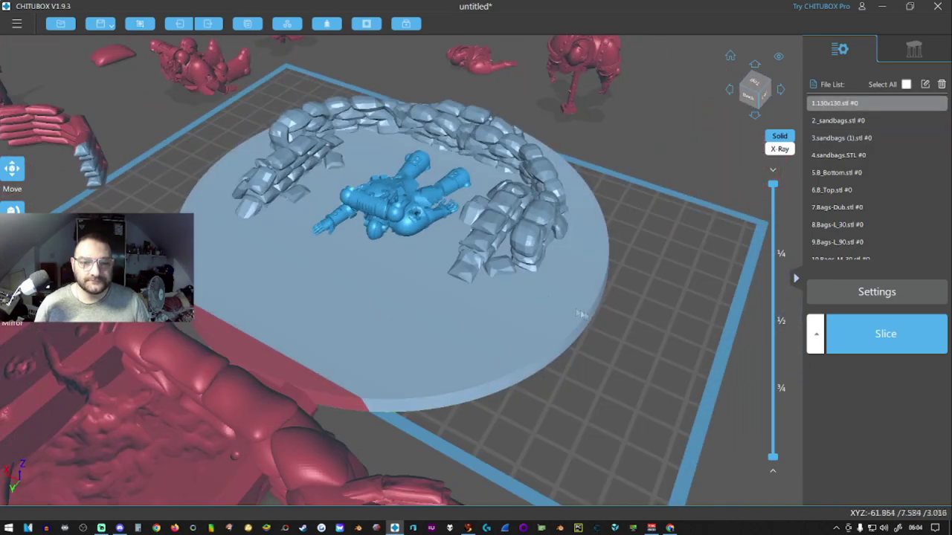
scroll(457, 253, up, 5)
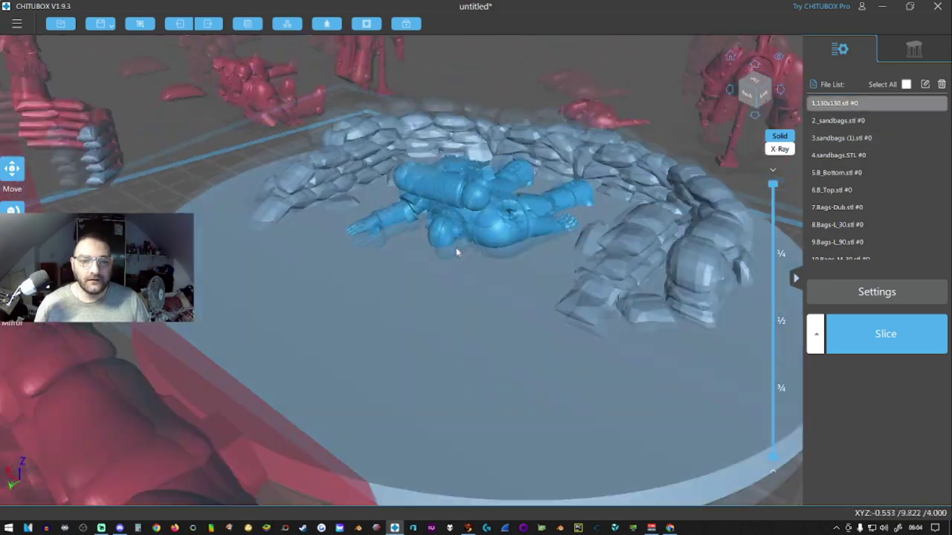
right_drag(457, 253, 416, 207)
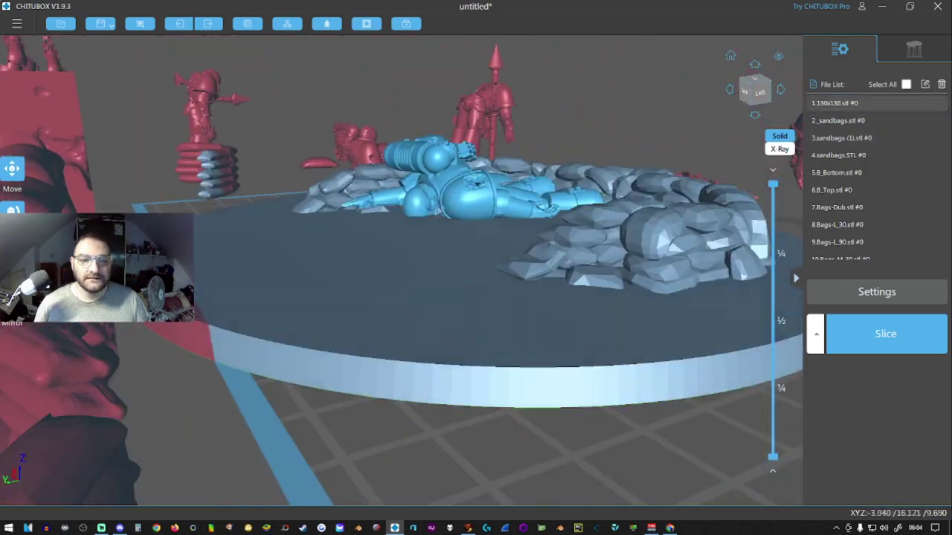
click(13, 170)
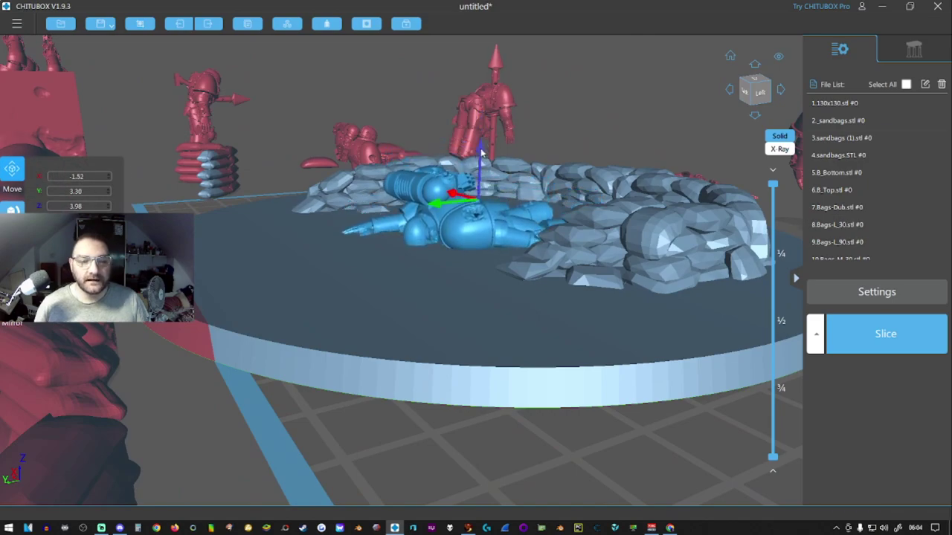
drag(481, 153, 481, 153)
- Move the lying Space Marine to the base's -X, +Y edge outside the sandbags and rotate it about the vertical axis
right_drag(501, 270, 416, 349)
drag(465, 203, 297, 116)
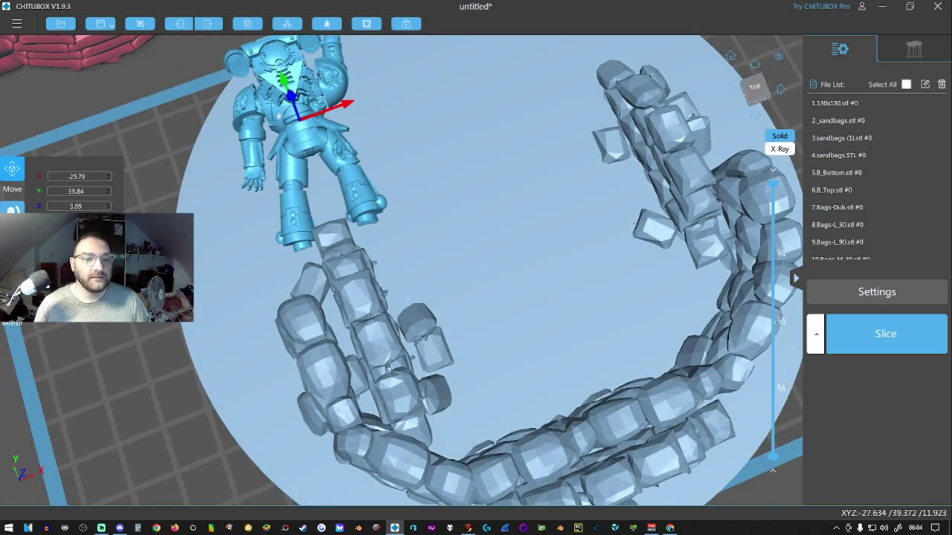
click(13, 215)
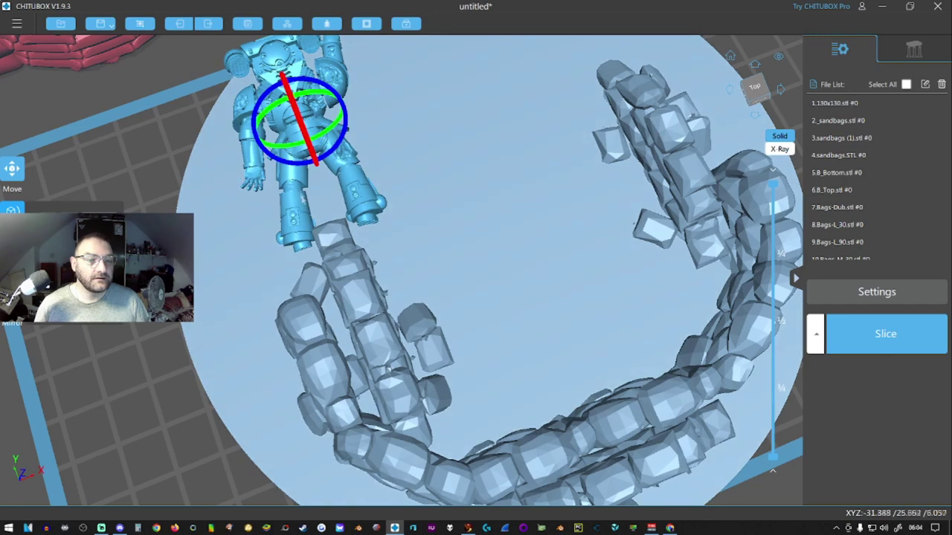
drag(299, 243, 290, 214)
key(ctrl+z)
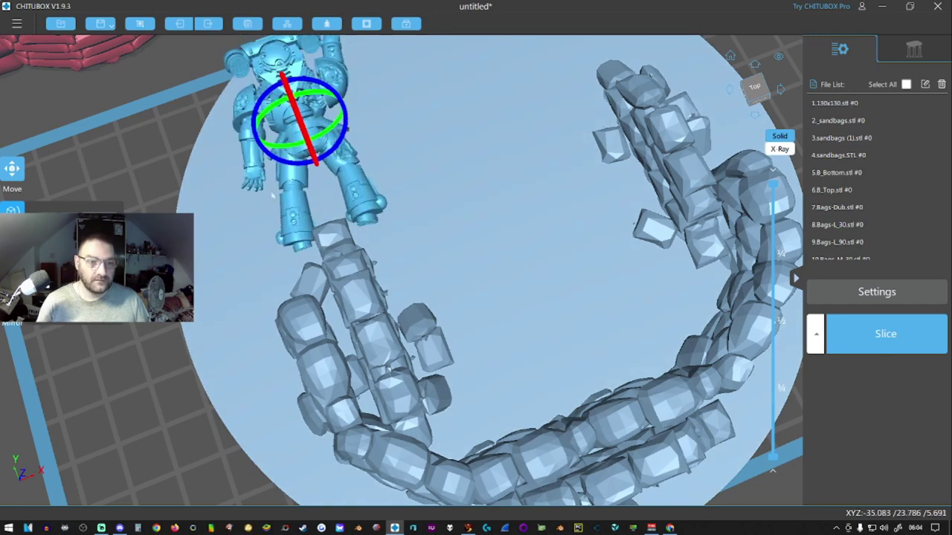
drag(295, 165, 239, 210)
click(11, 169)
- Place a second Space Marine casualty inside the curved sandbag wall and raise it to about Z 3.8 on the base
scroll(476, 316, down, 5)
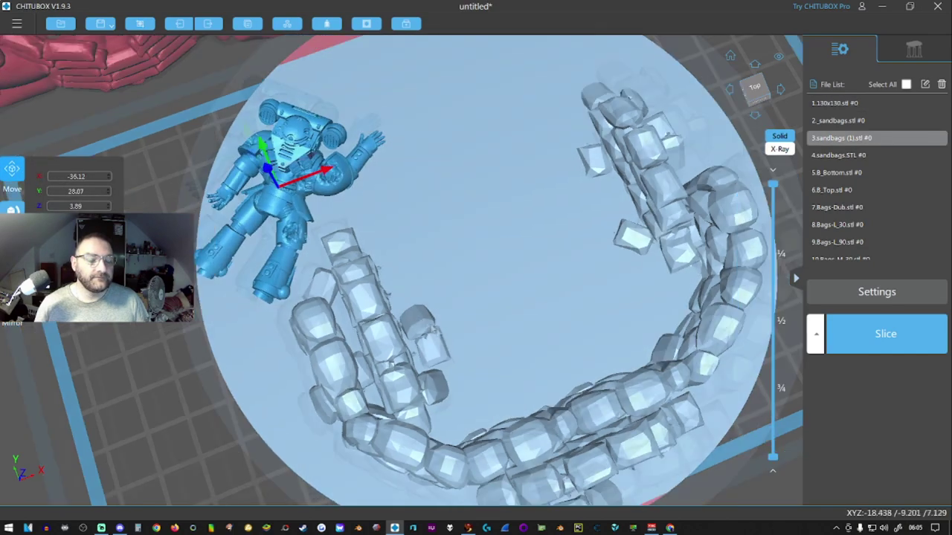
drag(609, 349, 491, 277)
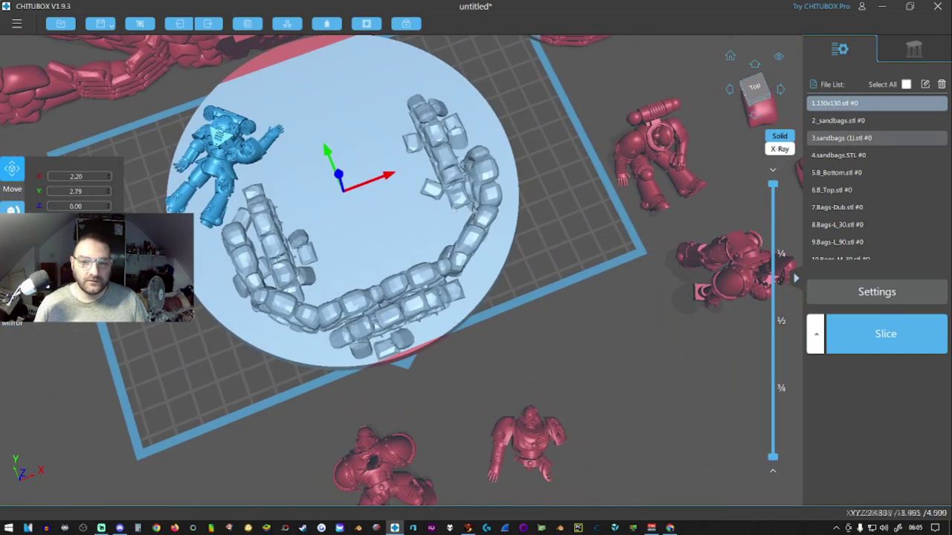
drag(643, 152, 354, 214)
right_drag(354, 214, 407, 276)
drag(380, 131, 379, 125)
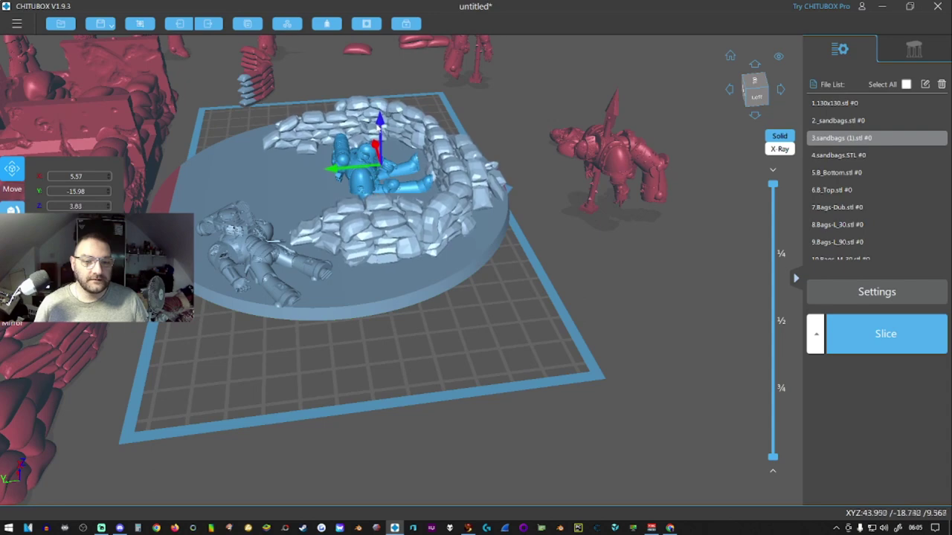
click(344, 155)
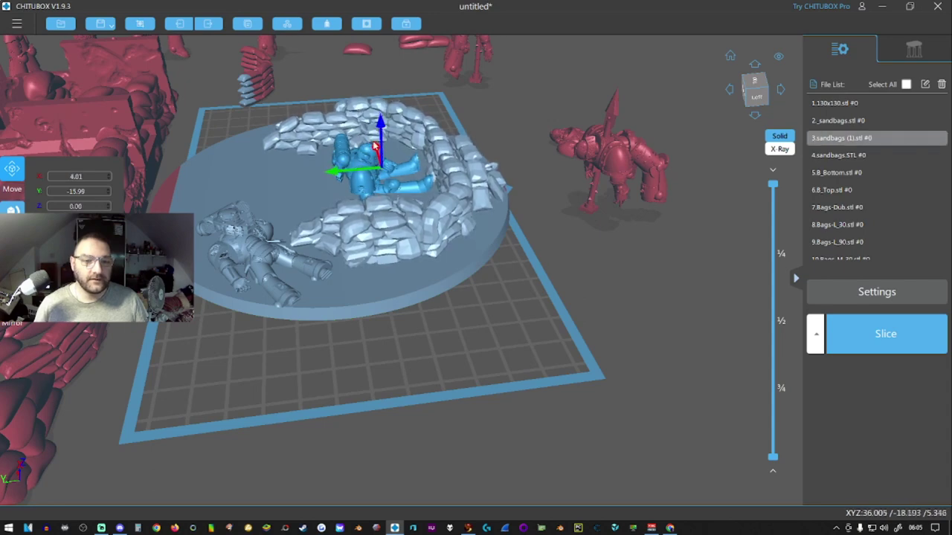
click(12, 213)
click(602, 398)
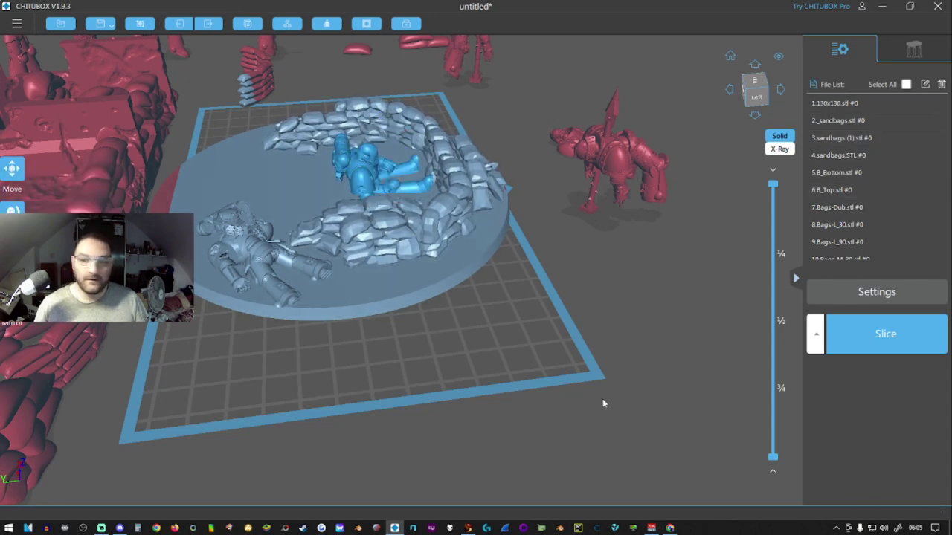
- Delete the sandbags.STL wall and the Bags-L_30 piece beside the bunker
scroll(352, 329, down, 4)
drag(353, 331, 231, 348)
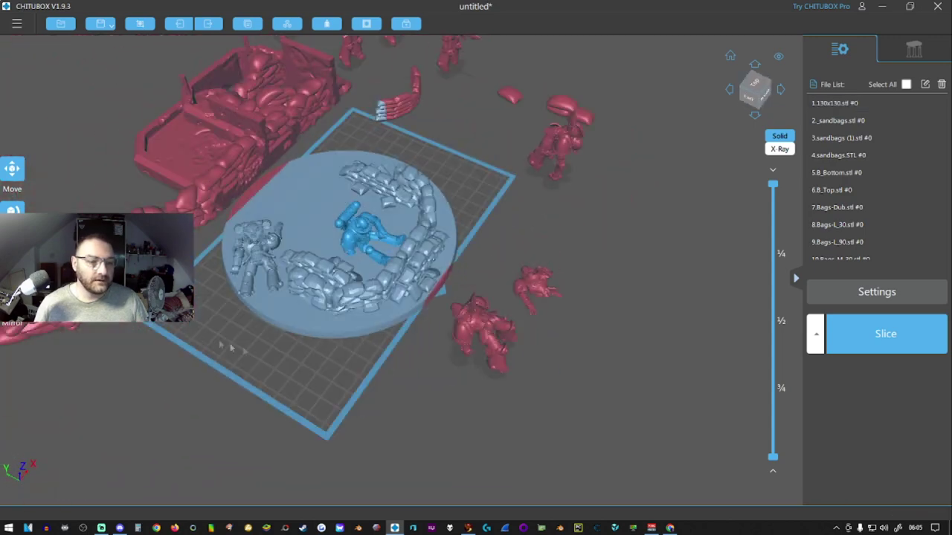
key(Delete)
click(186, 199)
key(Delete)
click(154, 210)
key(Delete)
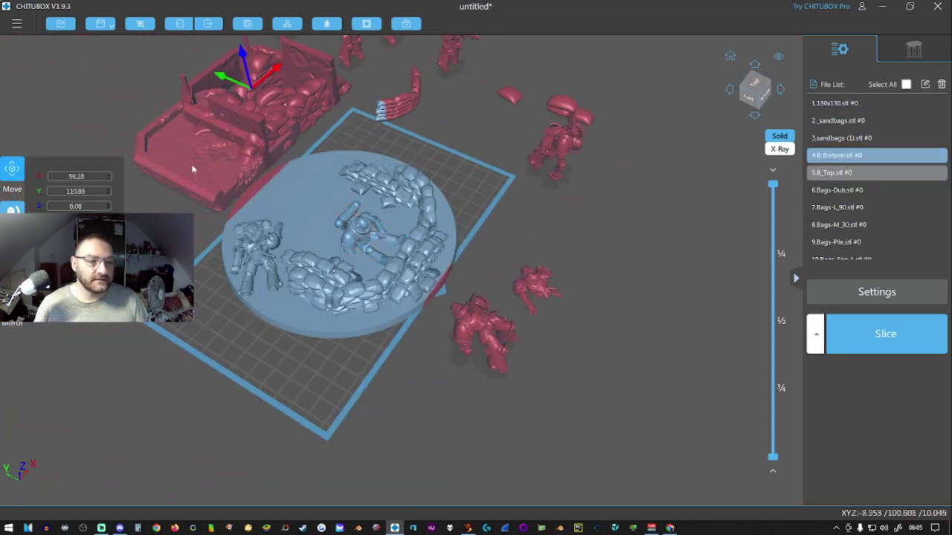
- Slide the B_Top piece away from the bunker and delete it
drag(194, 169, 97, 184)
click(152, 221)
key(Delete)
click(138, 166)
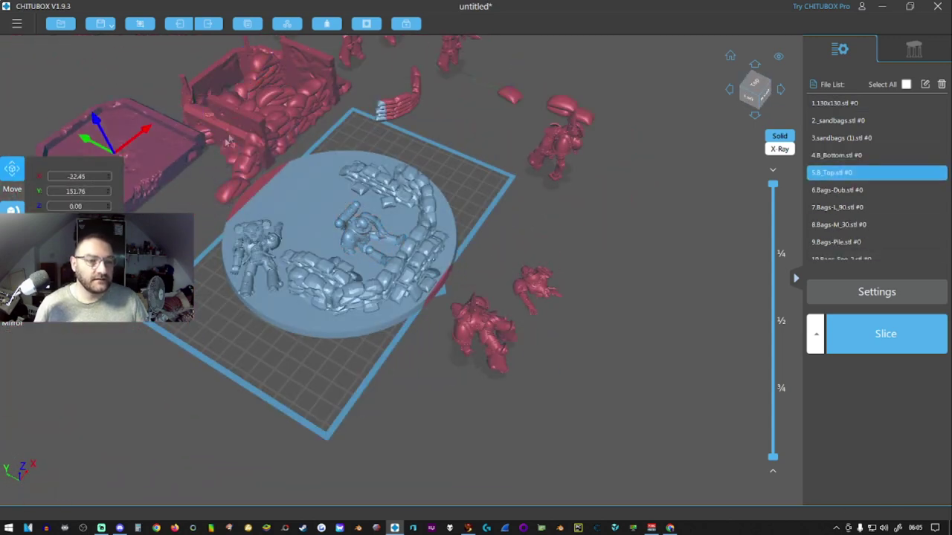
key(Delete)
- Delete the spare sandbag pieces around the bunker, including Bags-L_90 and Bags-M_30
click(240, 109)
key(Delete)
click(236, 110)
click(303, 100)
key(Delete)
click(244, 98)
key(Delete)
click(292, 117)
key(Delete)
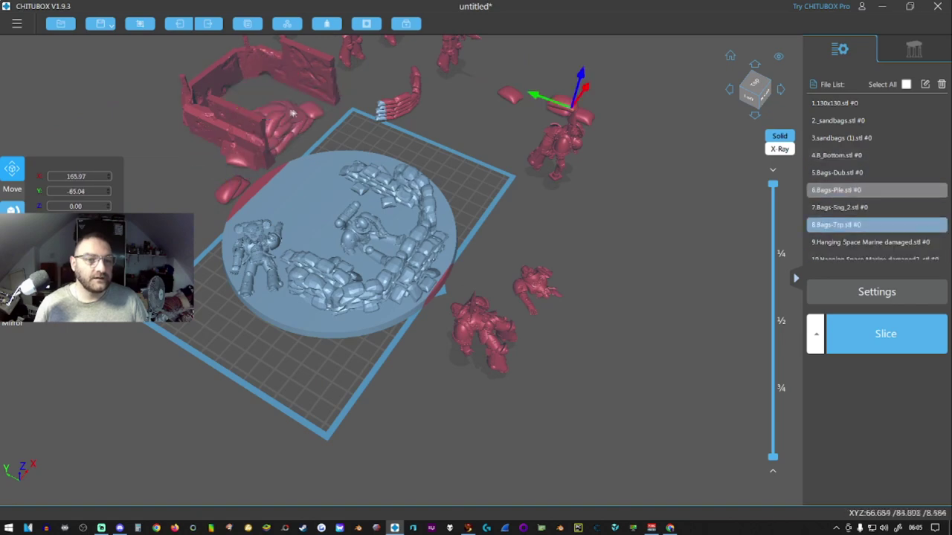
- Delete the Bags-Pile sandbags and the B_Bottom bunker walls
click(252, 126)
key(Delete)
key(Delete)
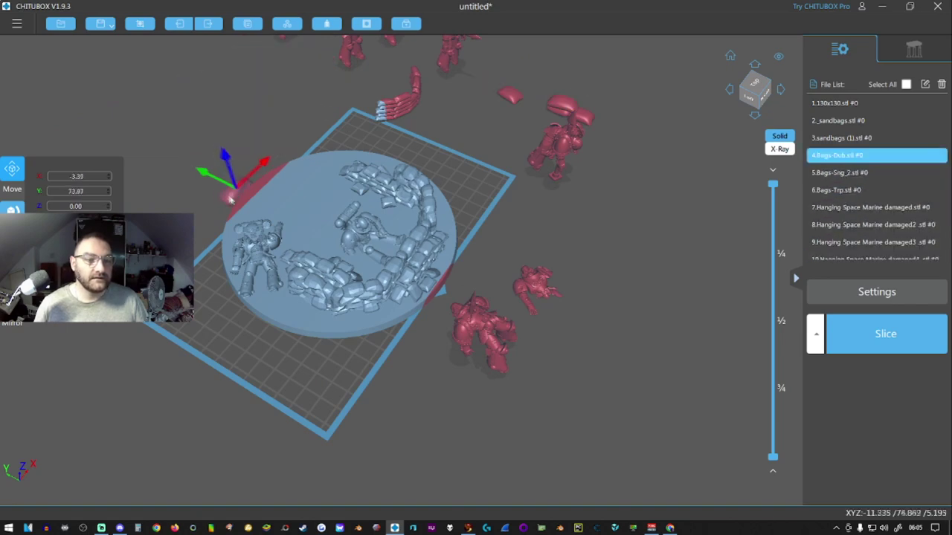
- Move the Bags-Dub piece next to the other loose sandbags and delete the _sandbags wall at the plate's corner
right_drag(487, 140, 435, 215)
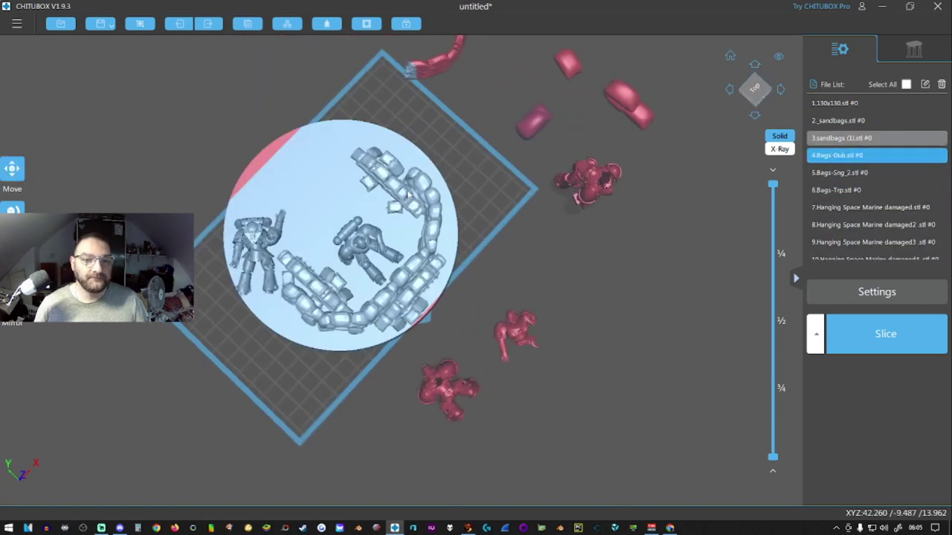
click(422, 79)
key(Delete)
- Delete the group of unneeded Space Marine figures beyond the plate, including the Hanging Space Marine damaged models
middle_drag(452, 97, 436, 166)
mouse_move(323, 223)
middle_down()
mouse_move(315, 282)
mouse_move(330, 330)
middle_up()
click(316, 279)
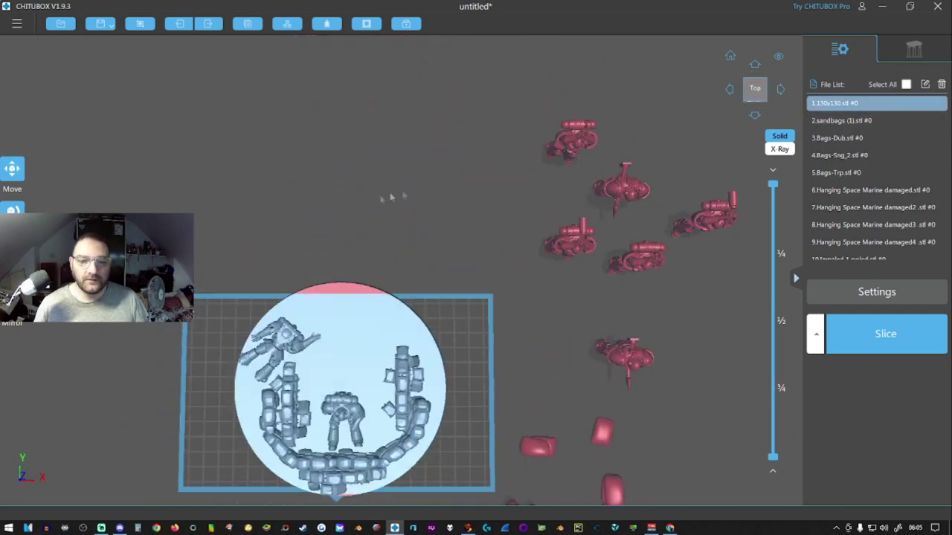
click(569, 146)
key(Delete)
click(626, 180)
key(Delete)
click(705, 220)
key(Delete)
click(655, 254)
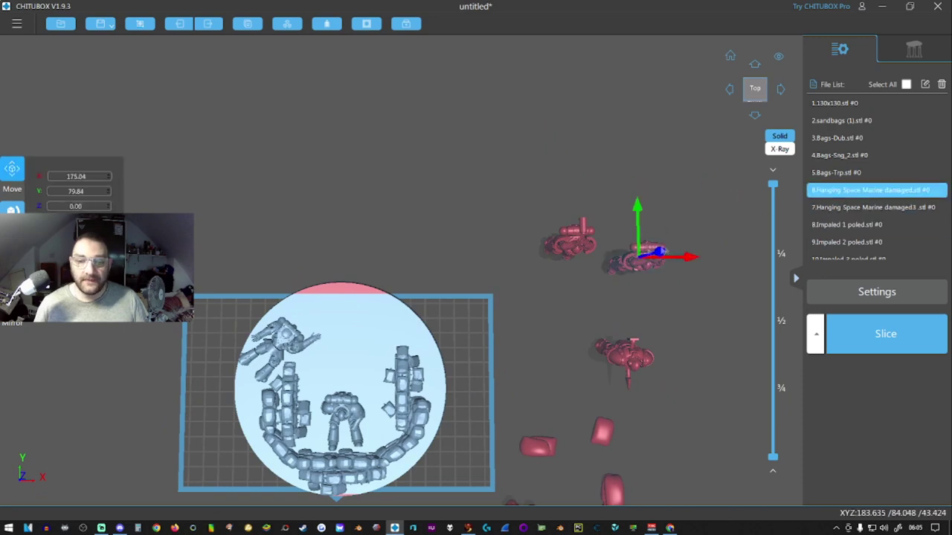
key(Delete)
- Move the Impaled 1 poled figure and the legless marine torso onto the +X side of the plate beside the base
right_drag(478, 331, 506, 330)
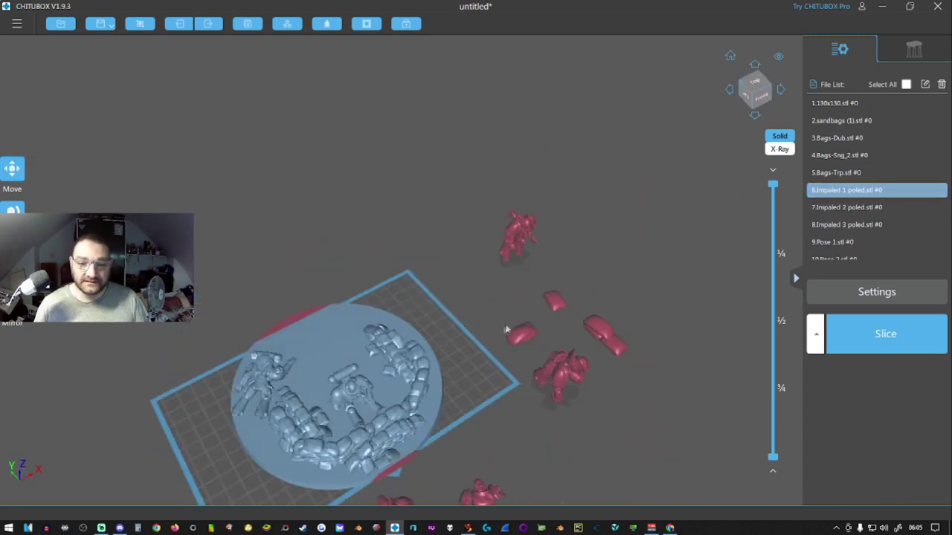
middle_drag(465, 338, 379, 196)
drag(360, 477, 431, 281)
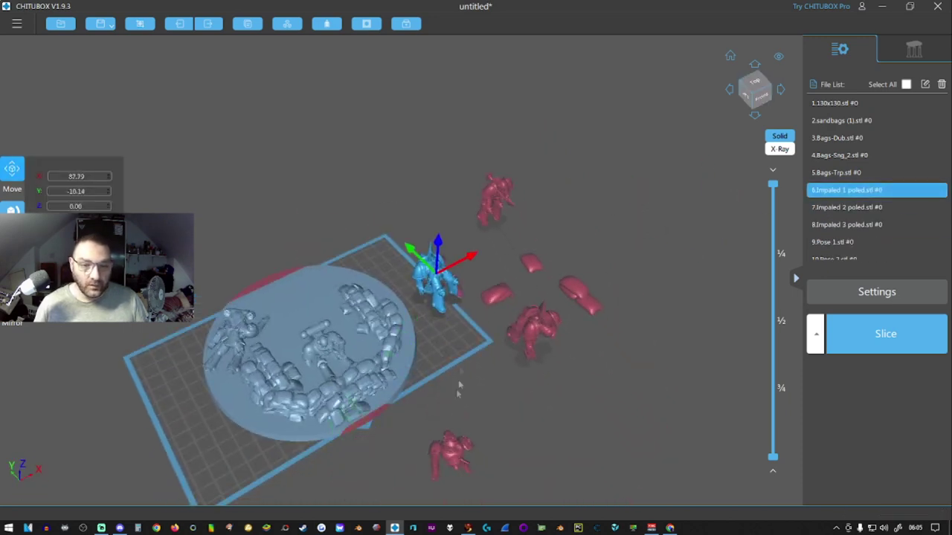
drag(450, 442, 444, 425)
- Delete the Impaled 3 poled figure and move Impaled 2 poled closer to the plate, behind Impaled 1 poled
drag(494, 199, 449, 245)
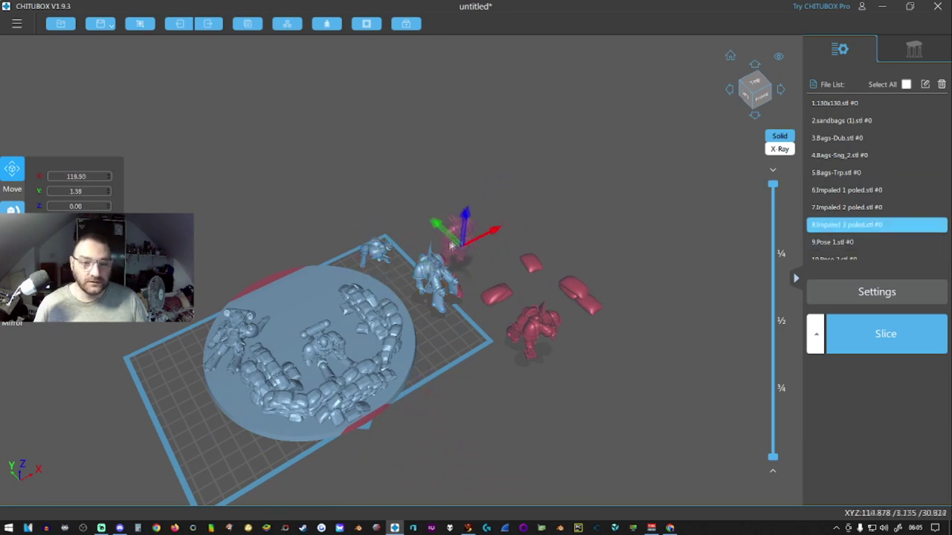
click(532, 331)
drag(532, 331, 464, 235)
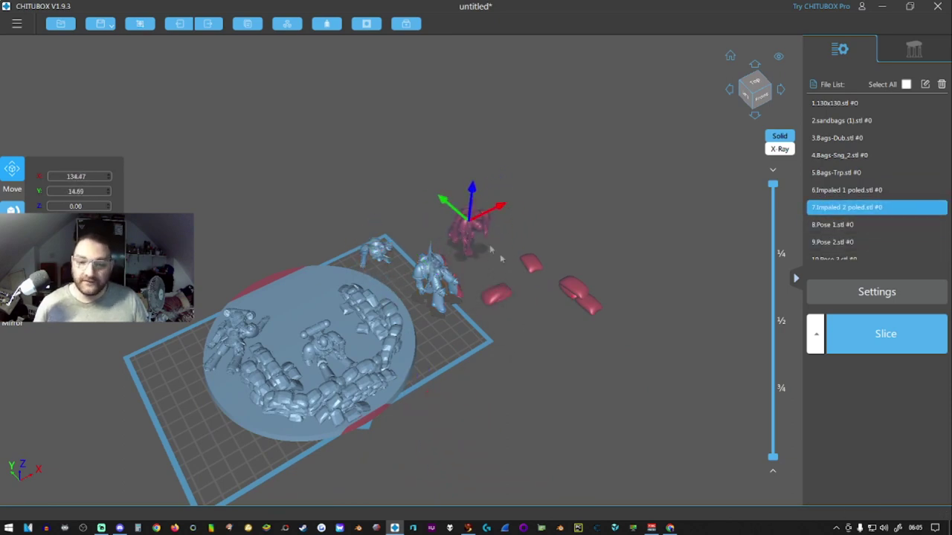
- Move the Bags-Dub, Bags-Sng_2 and Bags-Trp sandbags closer to the base, around the plate's +X side
drag(500, 296, 469, 337)
drag(530, 265, 393, 220)
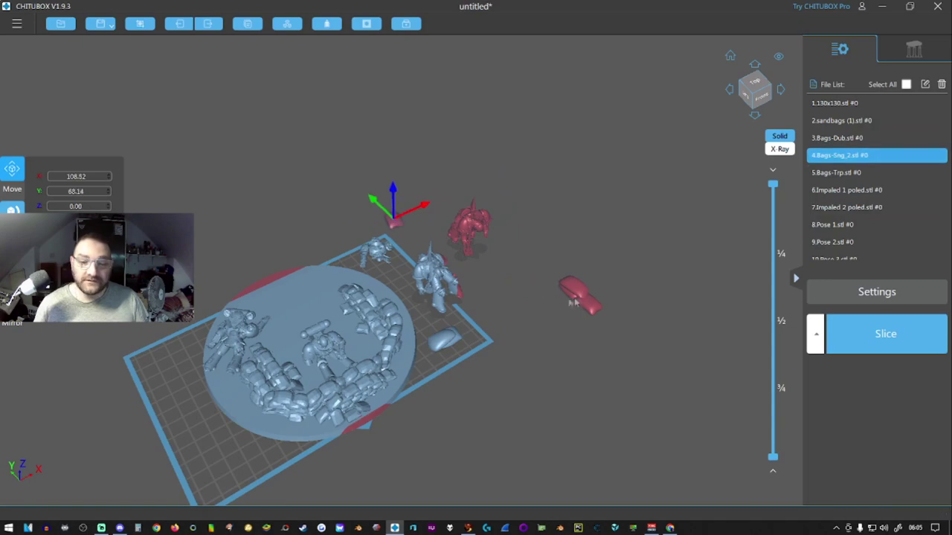
drag(580, 297, 476, 290)
- Reposition the Pose 3 marine inside the sandbag ring to about X 5.4, Y -10.4 and Z 4.25
click(319, 378)
middle_drag(320, 378, 605, 248)
scroll(420, 357, up, 8)
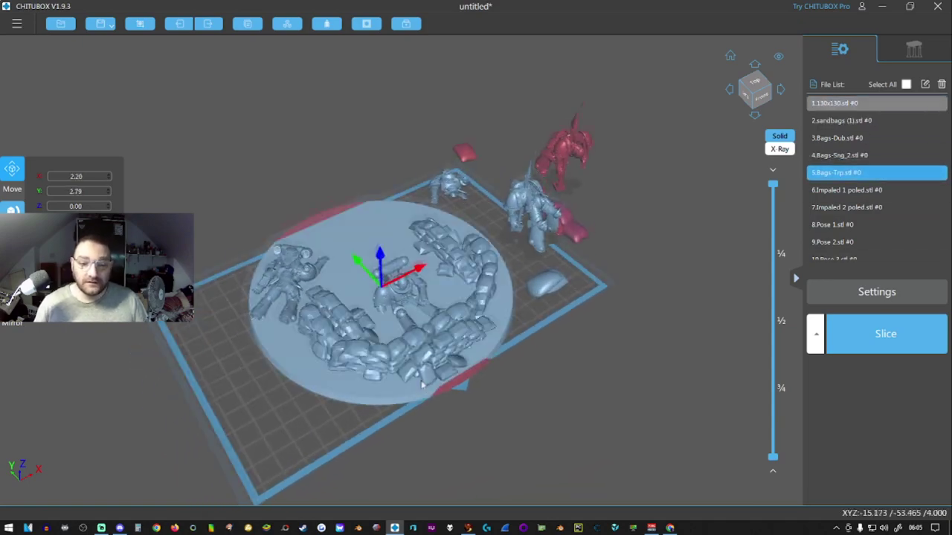
right_drag(387, 312, 394, 334)
scroll(294, 376, down, 3)
drag(377, 253, 359, 226)
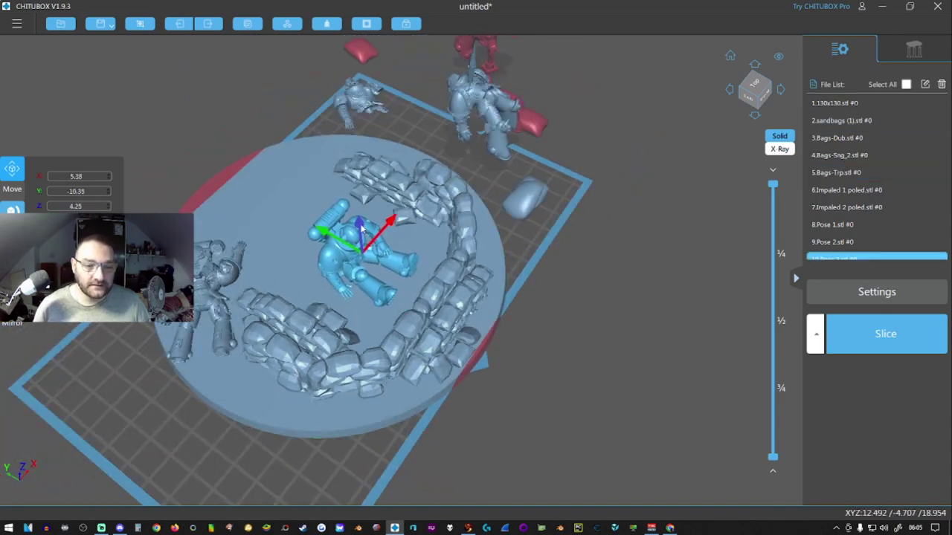
- Rotate the Pose 3 marine inside the sandbag ring and move it back against the wall's +X side
right_drag(394, 303, 290, 275)
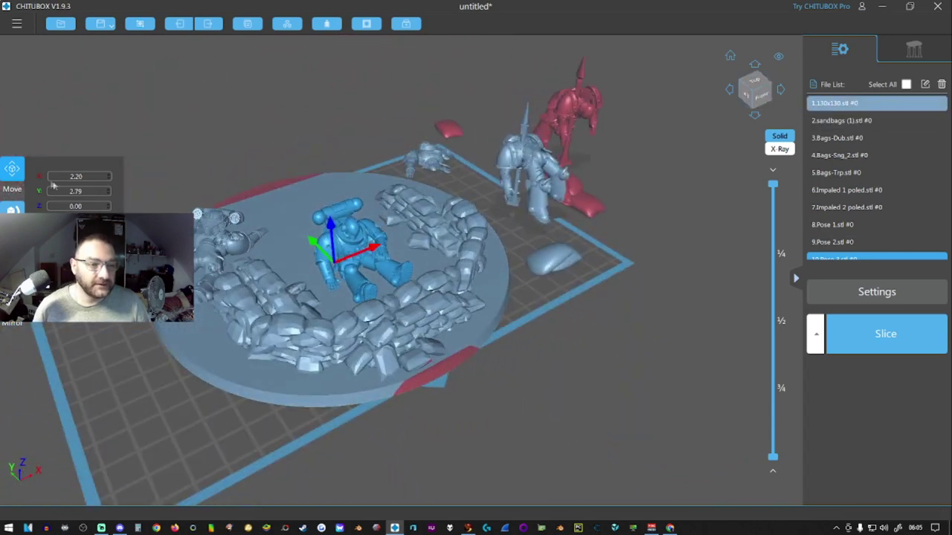
click(12, 209)
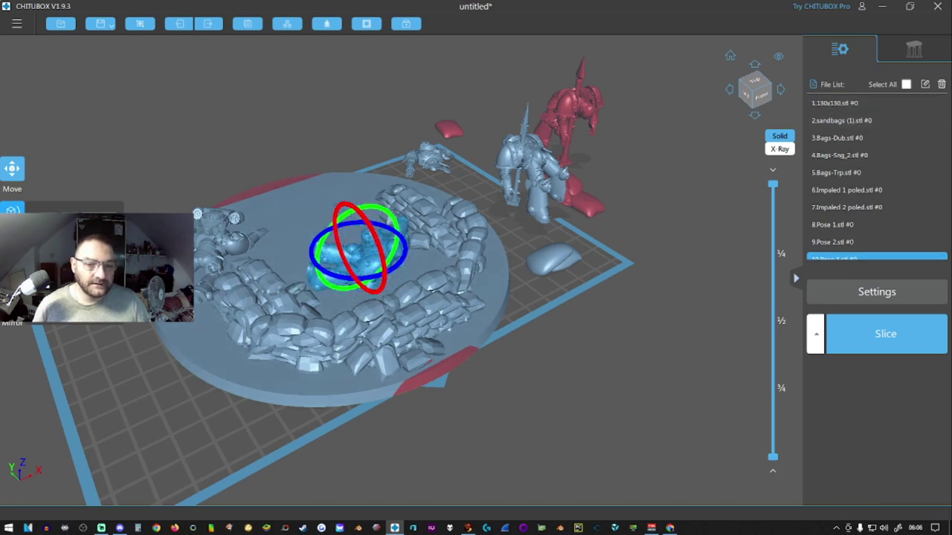
click(13, 177)
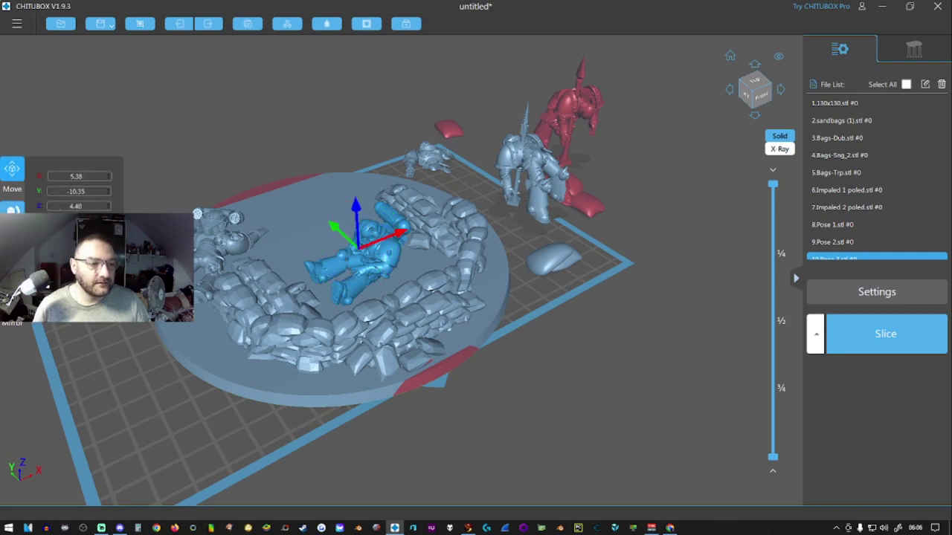
click(12, 210)
click(12, 168)
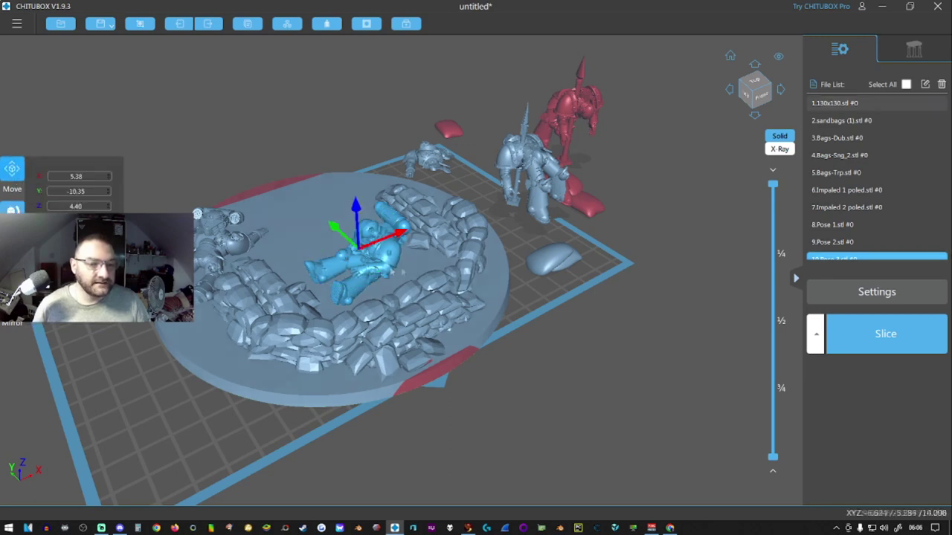
drag(384, 255, 436, 251)
right_drag(400, 299, 378, 325)
- Place the Pose 1 torso inside the sandbag ring at about X -8.5, Y -18.1 and Z 1.5
click(457, 104)
drag(457, 104, 346, 252)
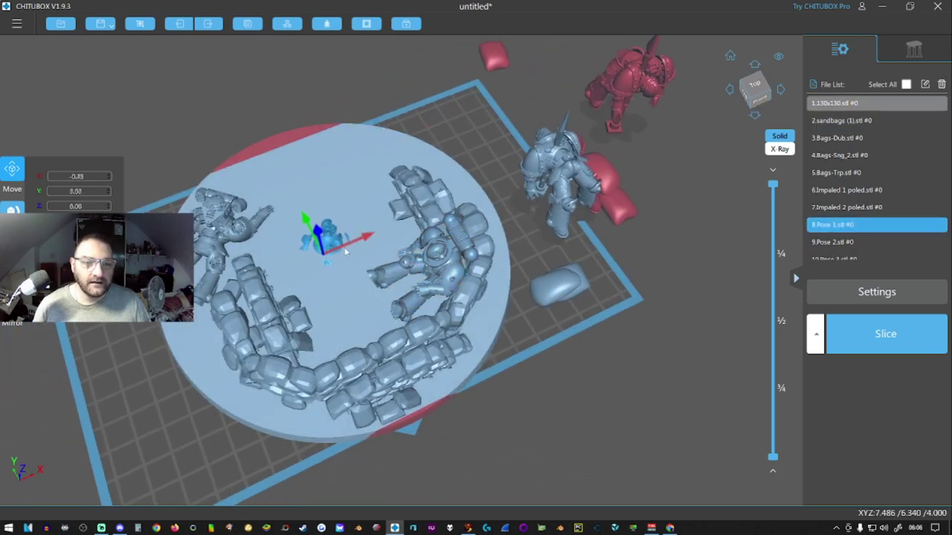
drag(352, 308, 330, 312)
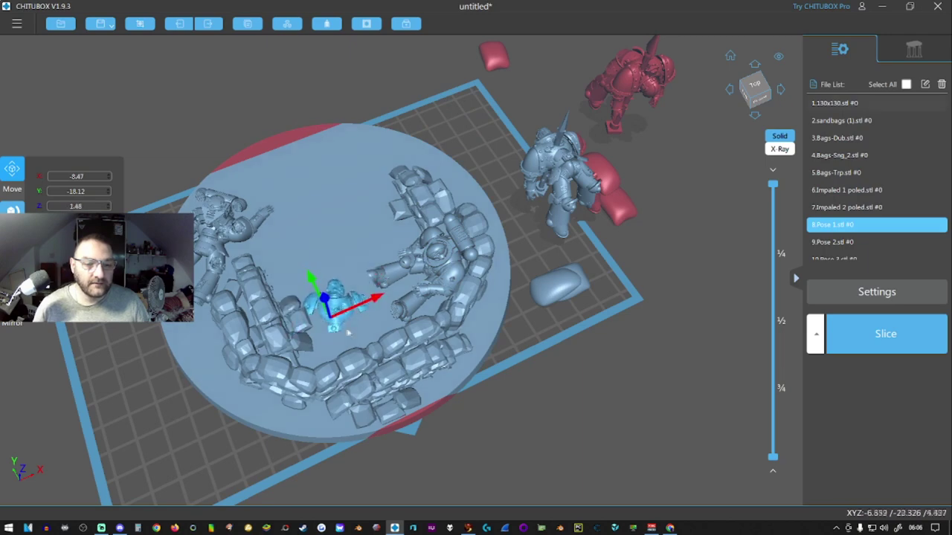
right_drag(348, 333, 437, 307)
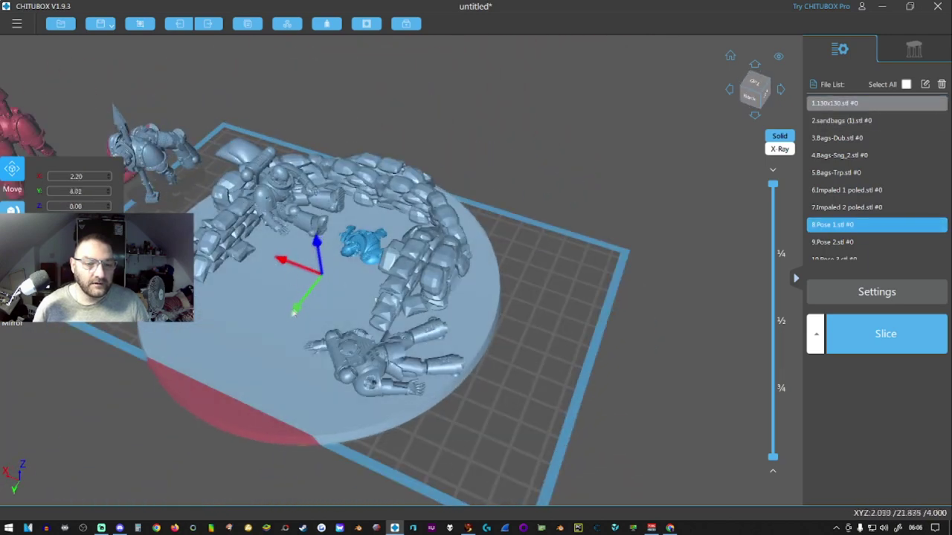
- Shift the 130x130 base along Y and move the Pose 1 torso toward the base's centre
drag(294, 312, 301, 297)
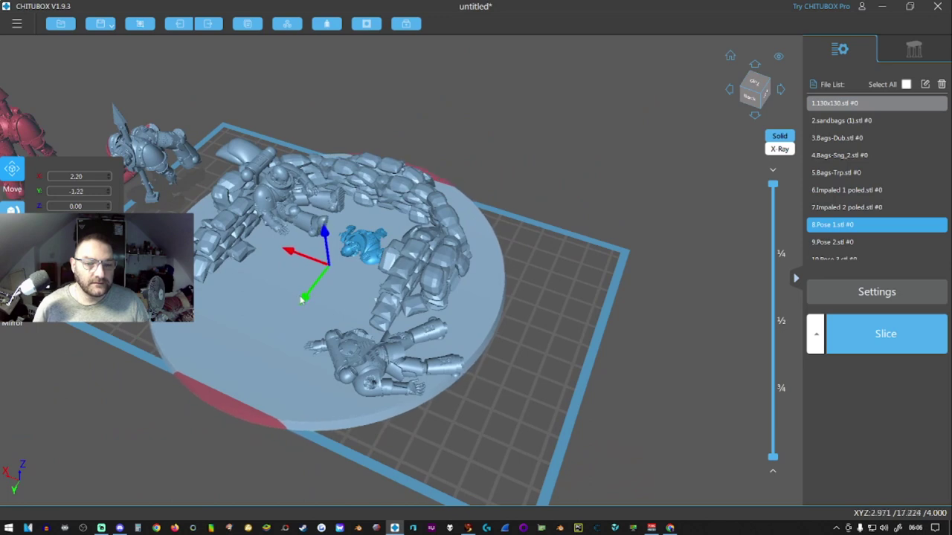
click(351, 281)
click(363, 246)
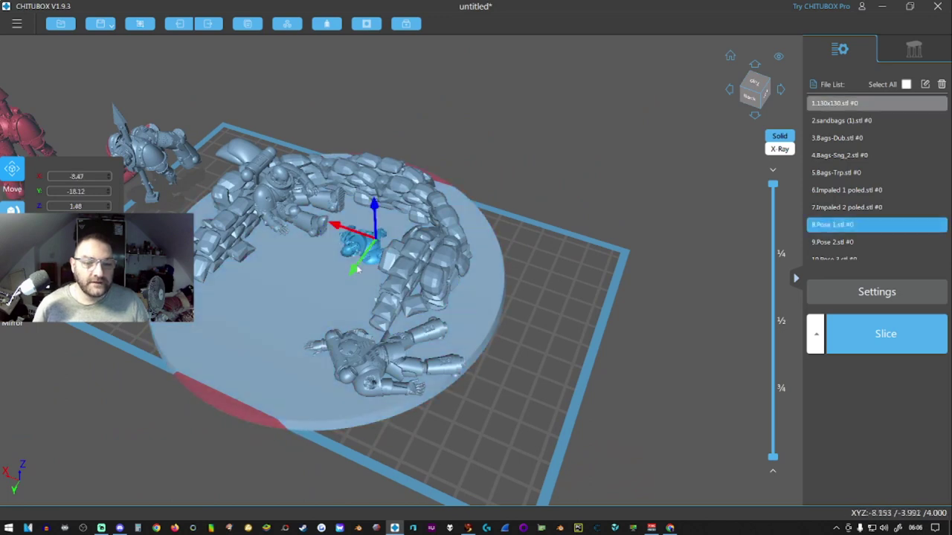
drag(335, 296, 327, 308)
click(311, 288)
mouse_move(313, 264)
mouse_down()
mouse_move(290, 257)
mouse_move(308, 262)
mouse_up()
click(308, 266)
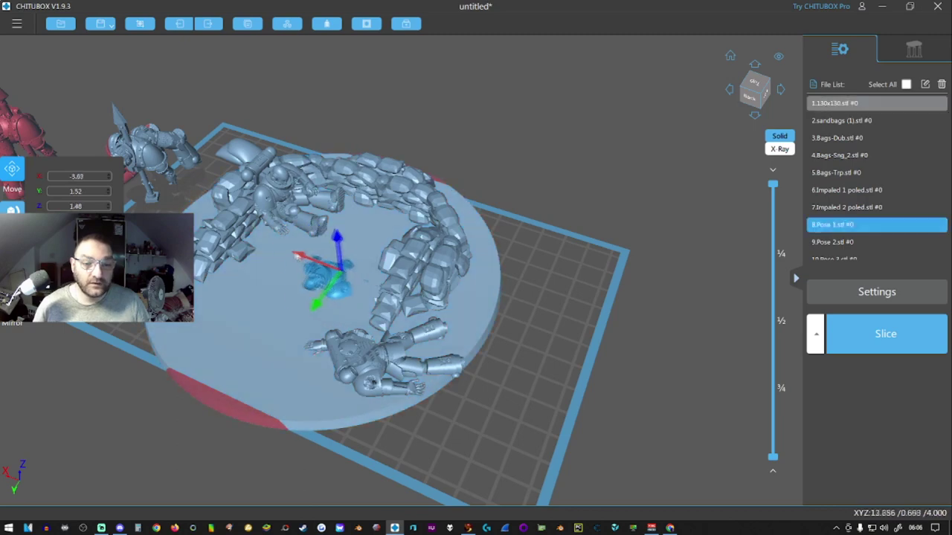
right_drag(266, 247, 501, 365)
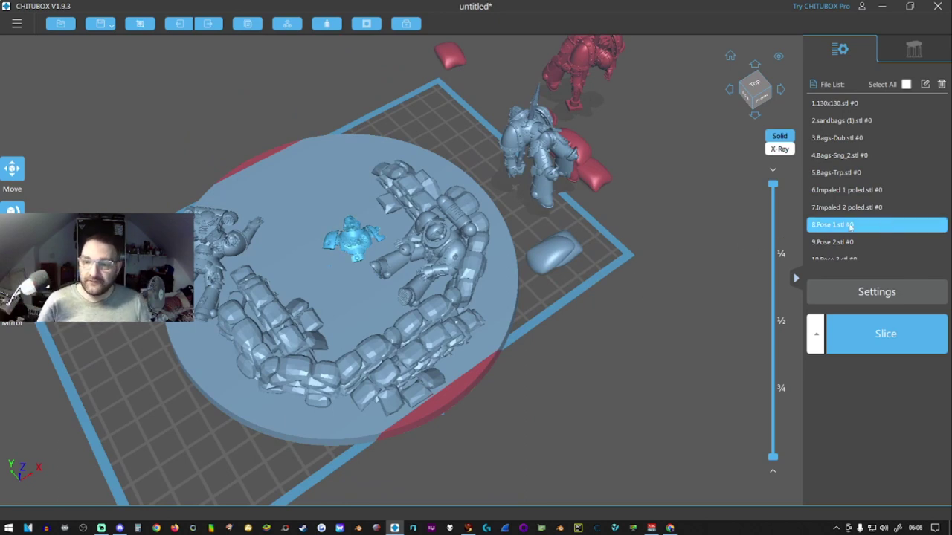
- Display the 130x130 base's dimensions and examine the sandbag and marine arrangement from several sides
click(820, 105)
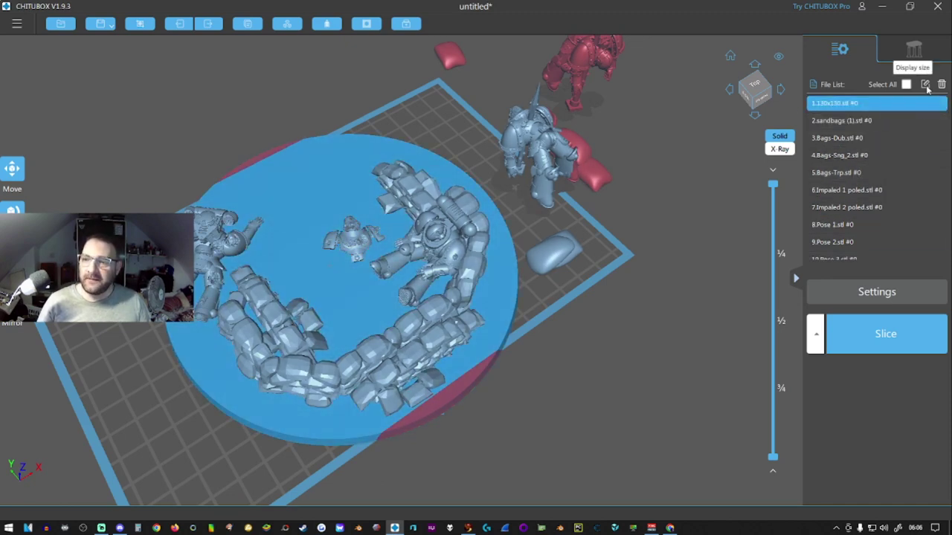
click(926, 86)
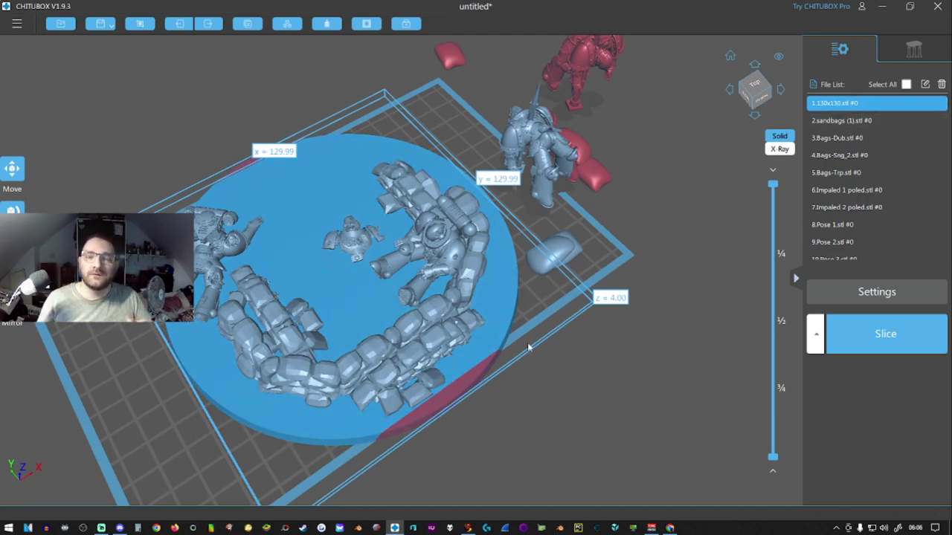
right_drag(635, 410, 581, 381)
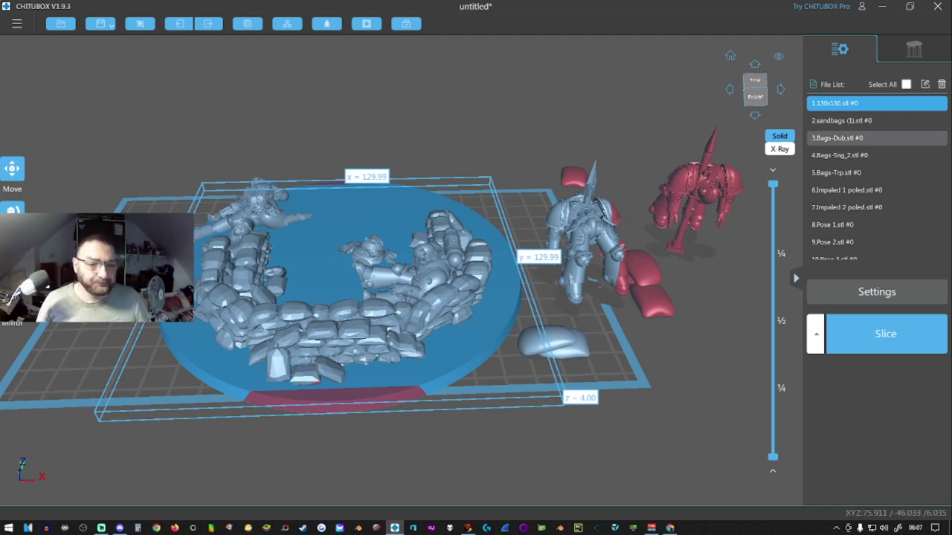
right_drag(338, 337, 425, 325)
drag(426, 325, 331, 293)
right_drag(578, 435, 647, 415)
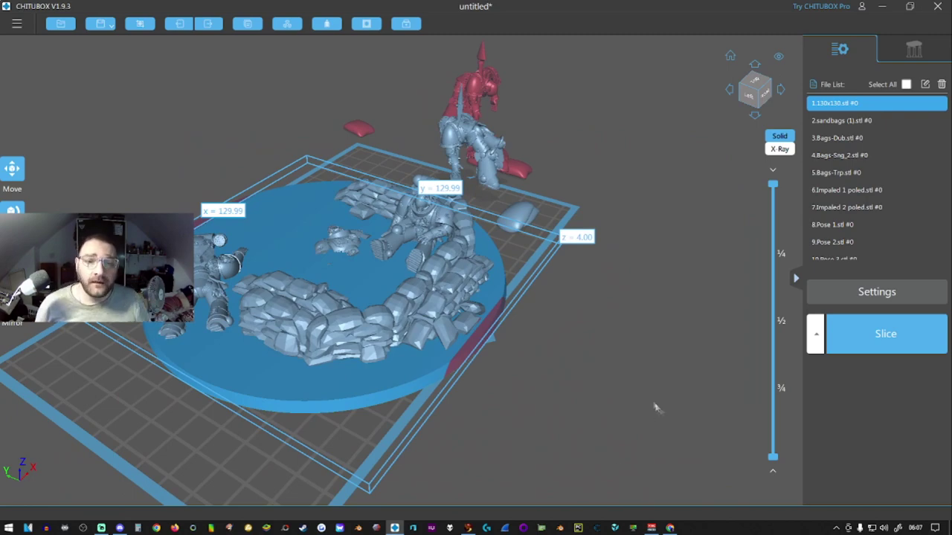
drag(654, 406, 626, 435)
- Raise the Pose 1 torso to about Z 3.5 and move it beyond the wall to about X 23.9, Y 40.9
click(832, 224)
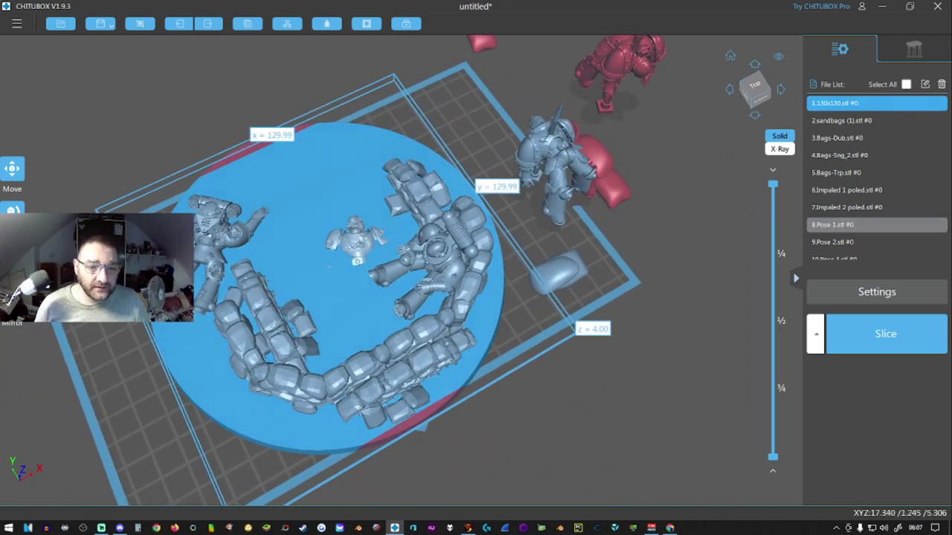
right_drag(588, 391, 688, 358)
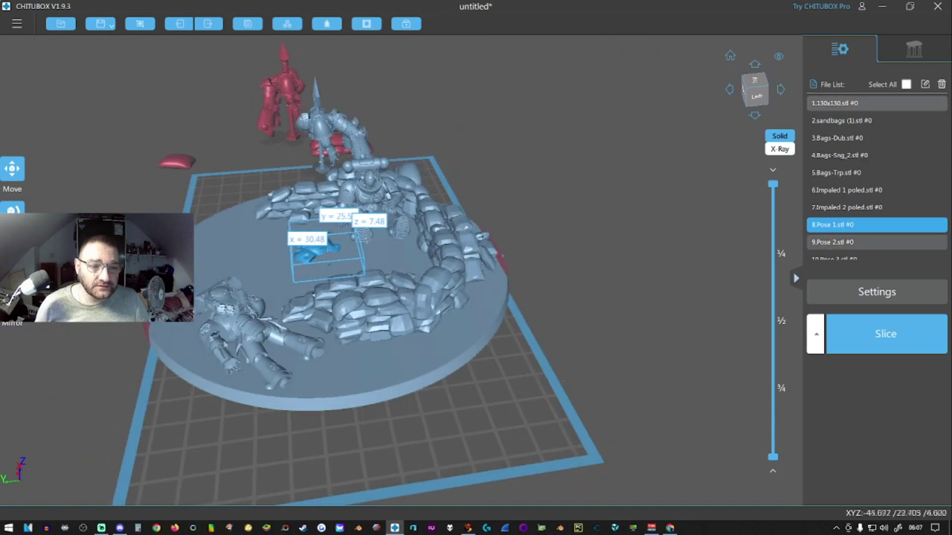
click(11, 171)
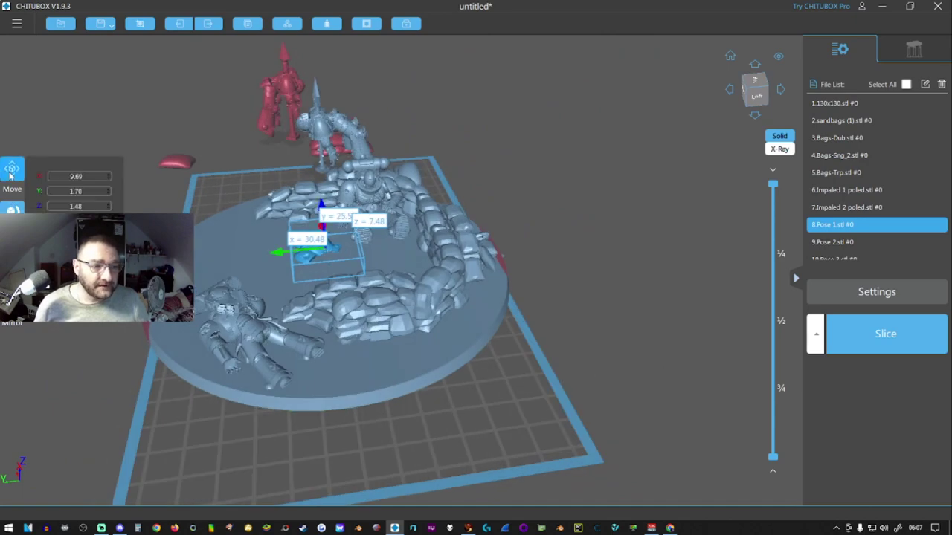
click(110, 205)
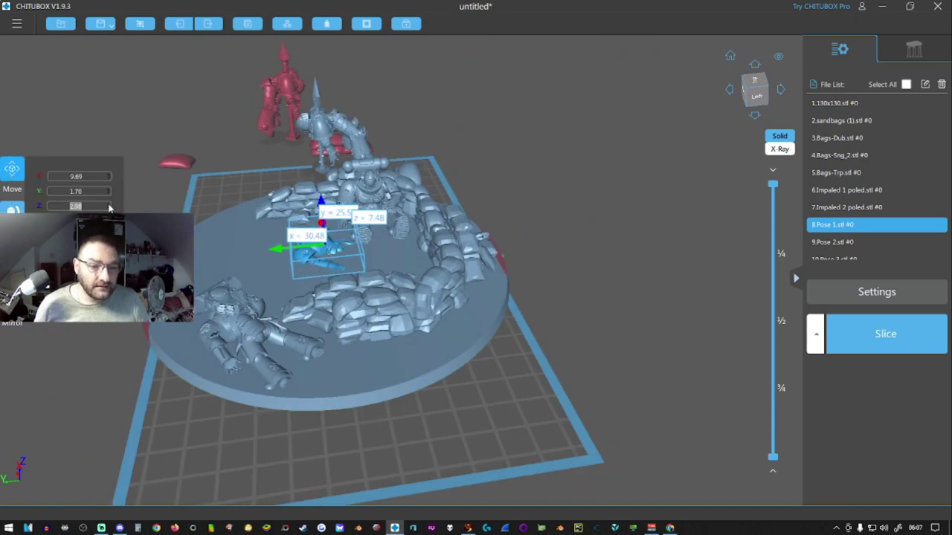
right_drag(601, 426, 473, 449)
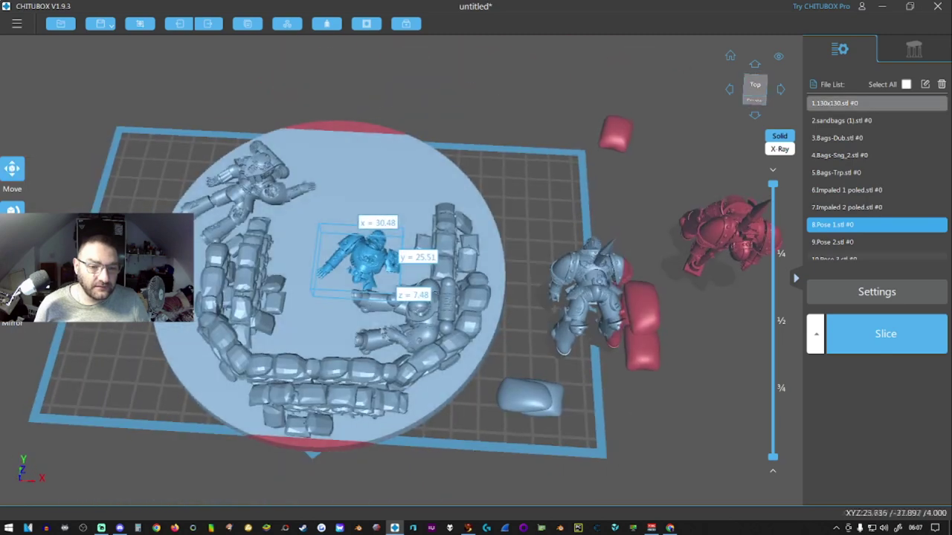
drag(362, 265, 413, 176)
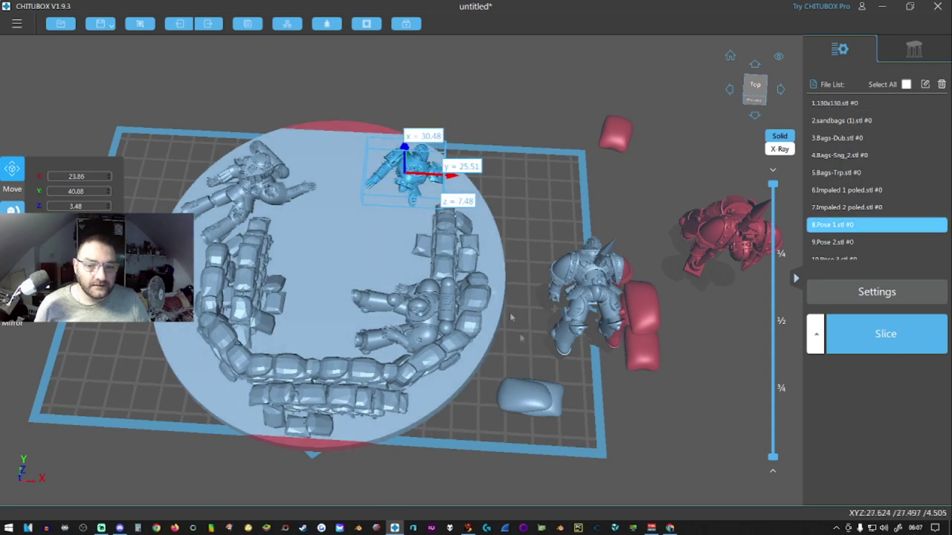
- Delete the Impaled 1 poled and Impaled 2 poled figures beside the base
drag(587, 297, 569, 228)
key(Delete)
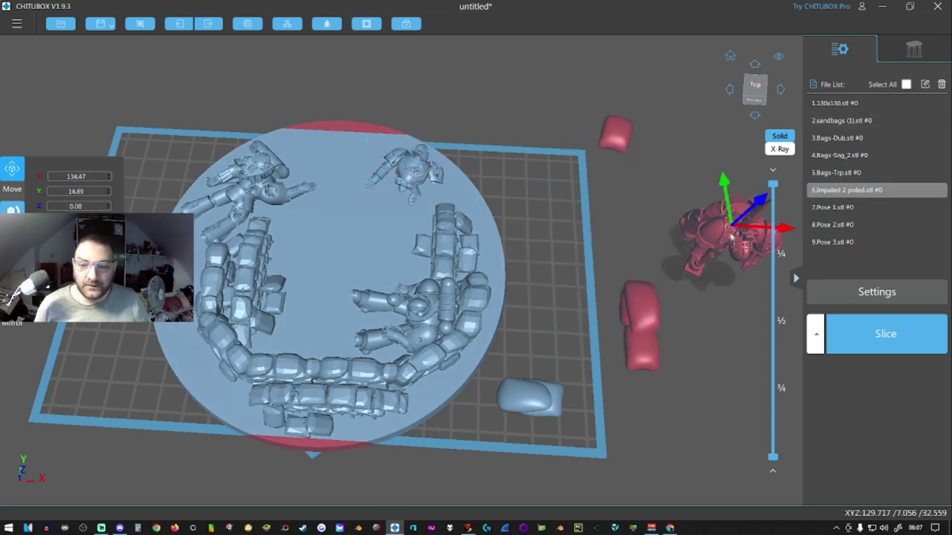
drag(702, 241, 556, 180)
key(Delete)
- Move the Bags-Dub sandbags onto the base's +Y edge at about X -12.2, Y 52.7 and Z 2.15
drag(530, 398, 309, 114)
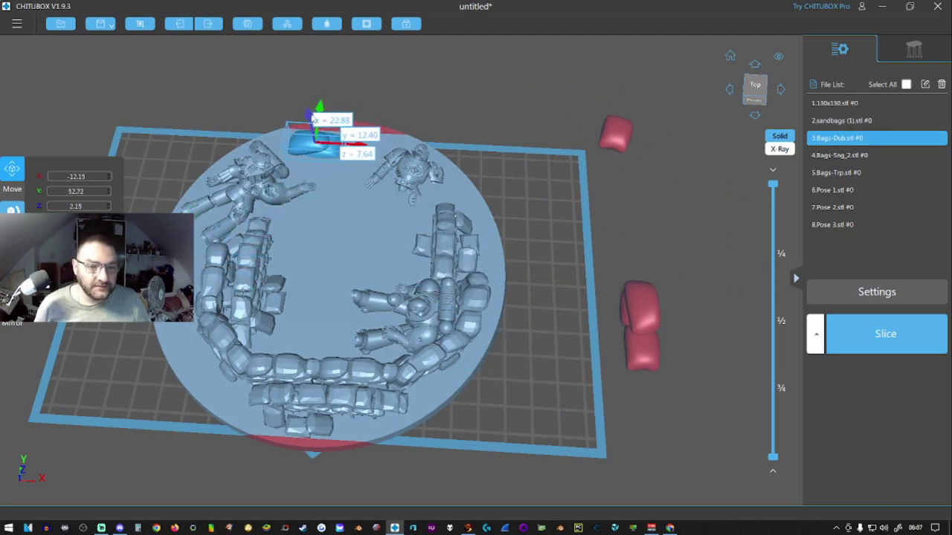
right_drag(609, 328, 703, 324)
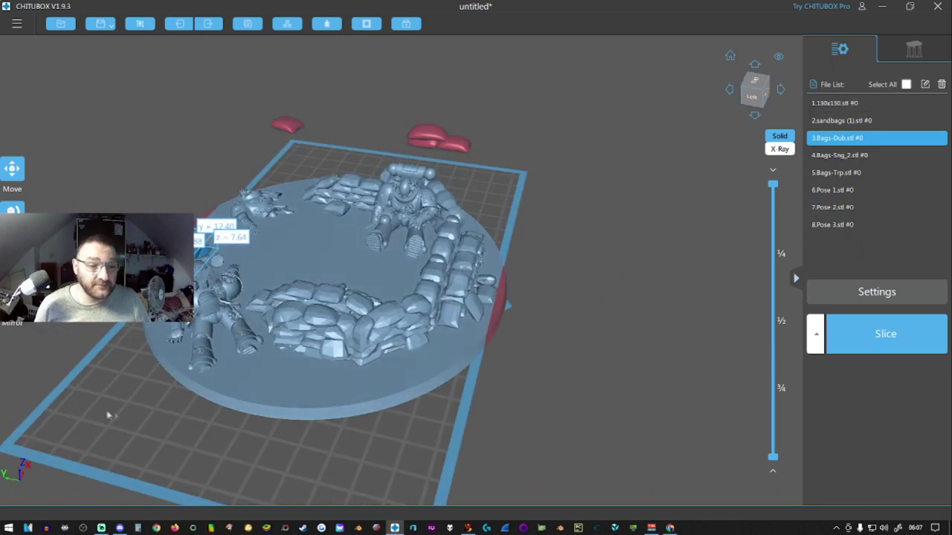
right_drag(111, 415, 228, 409)
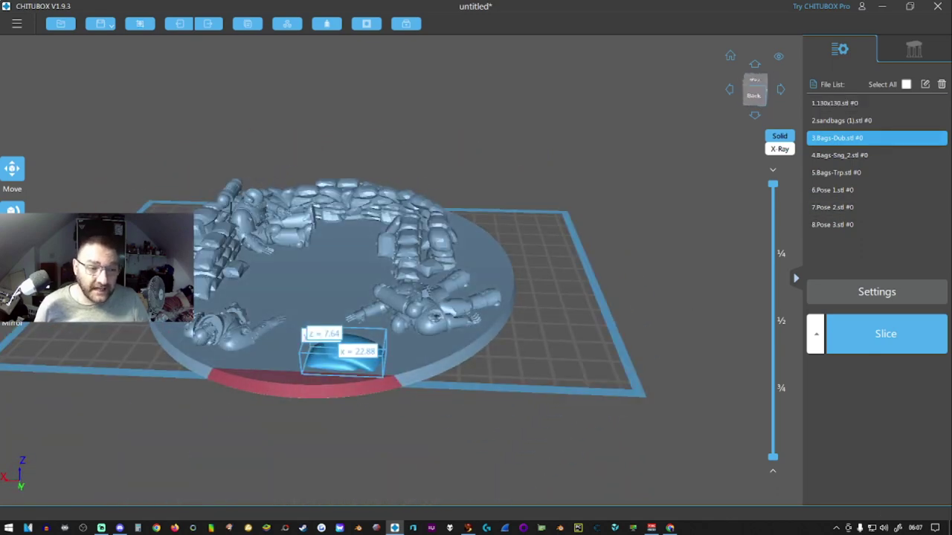
- Place the Bags-Sng_2 sandbag near the base's centre at about X -3.5, Y 12.1 and Z 3.7
drag(186, 303, 495, 238)
right_drag(227, 319, 446, 333)
drag(697, 300, 358, 253)
drag(344, 203, 345, 206)
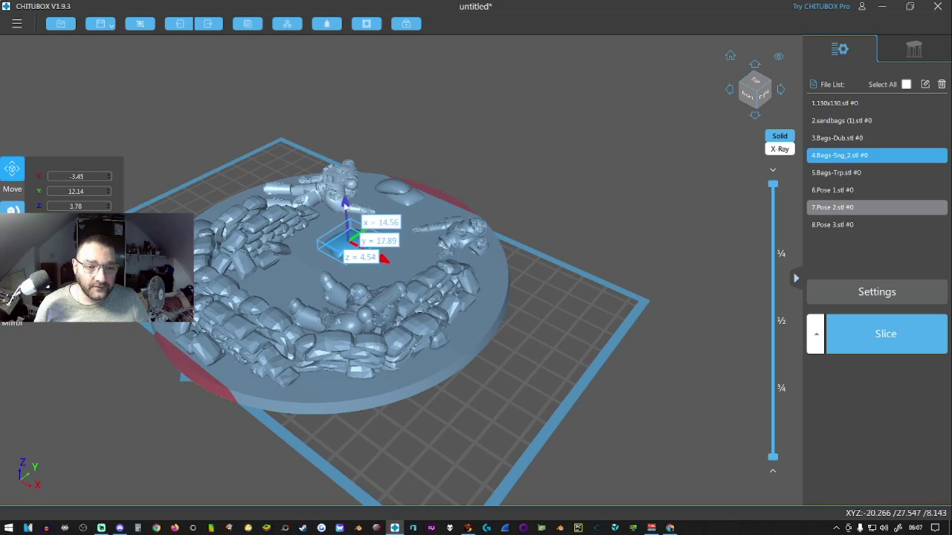
- Move the Bags-Trp sandbags onto the base's -X edge outside the wall, with Z at about 2.7
right_drag(510, 329, 599, 342)
drag(149, 345, 163, 295)
drag(165, 231, 165, 235)
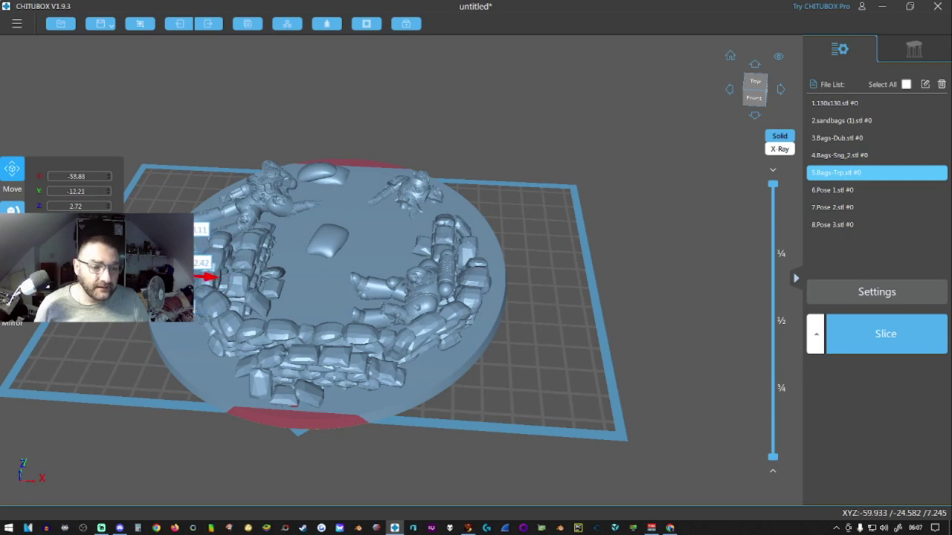
- Rotate the Bags-Trp sandbags about the vertical axis and nudge them into place outside the wall
right_drag(324, 320, 402, 338)
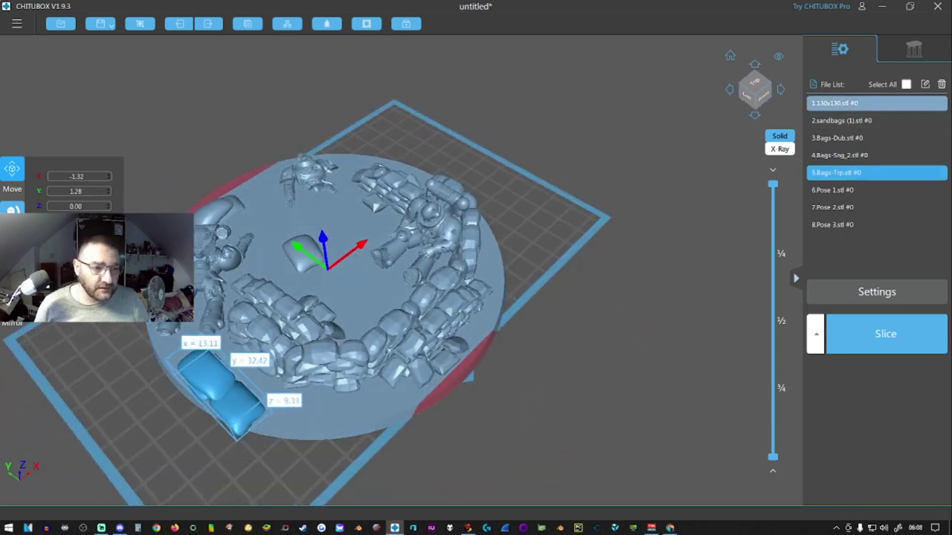
click(12, 209)
click(231, 399)
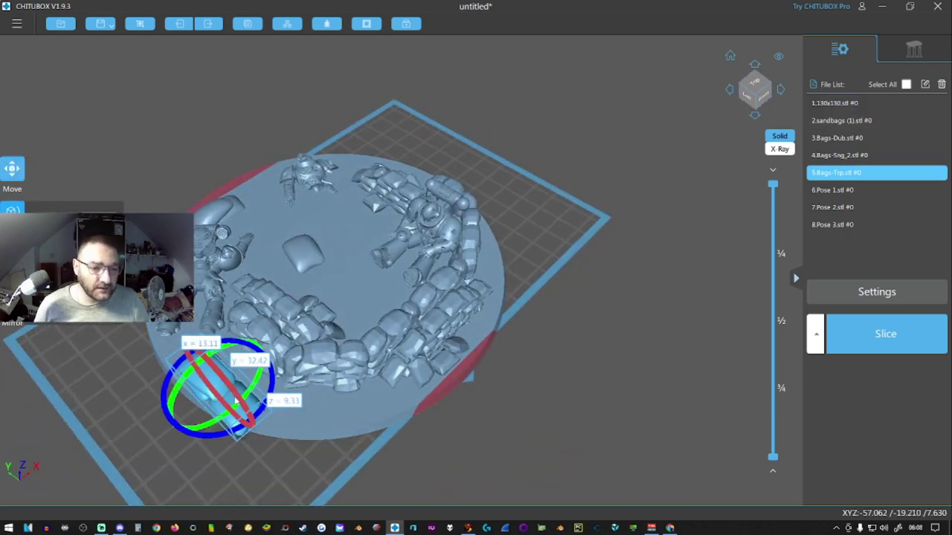
drag(166, 408, 155, 404)
right_drag(155, 404, 232, 402)
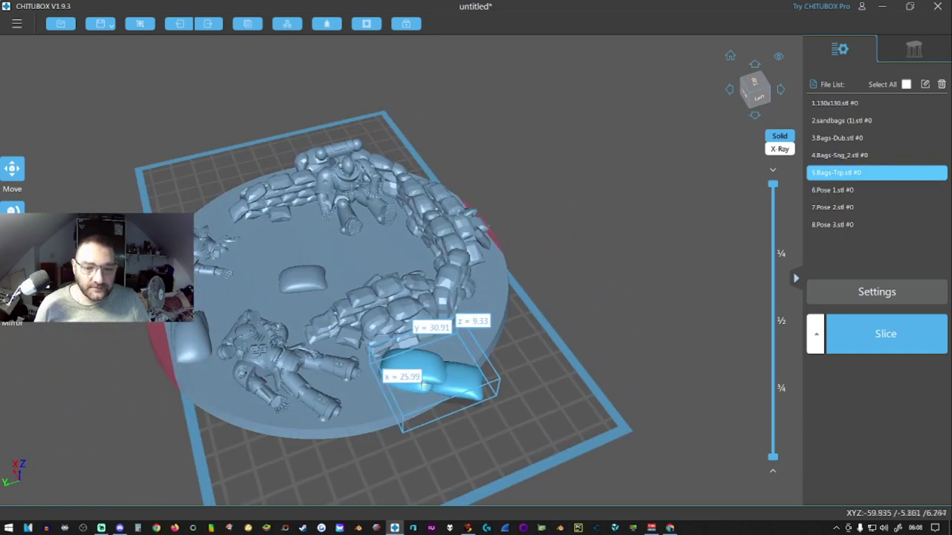
drag(429, 375, 423, 371)
right_drag(333, 431, 379, 427)
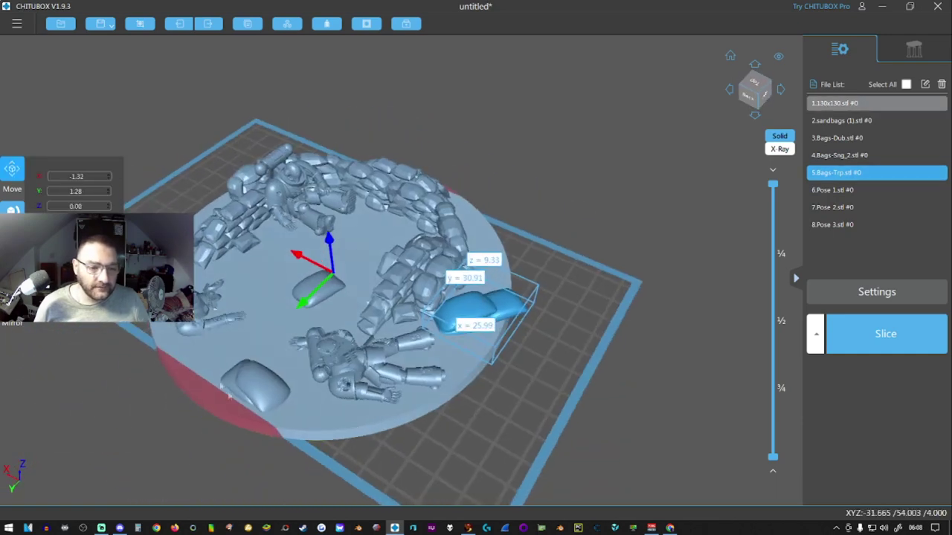
- Examine the arranged base from several sides, checking the sizes of the Pose 1 torso and the sandbag wall
click(192, 308)
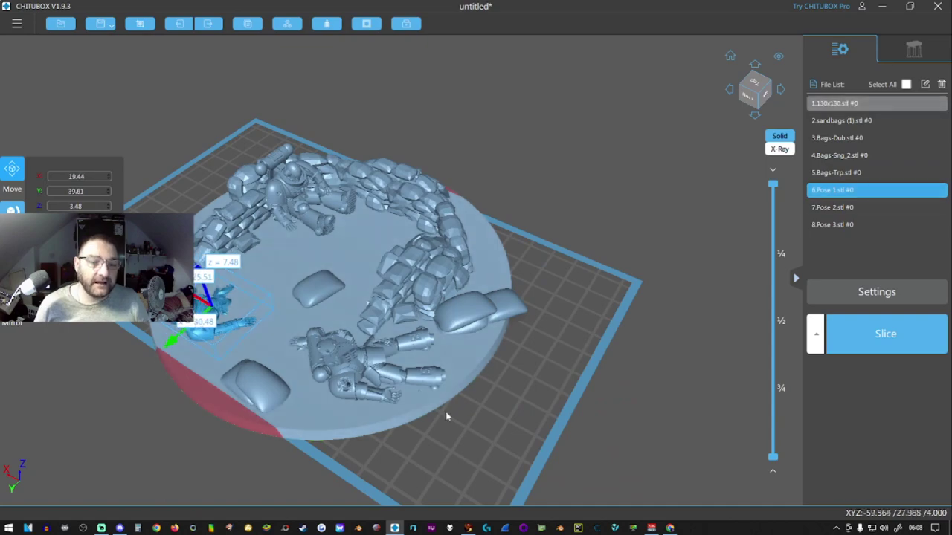
drag(446, 414, 676, 427)
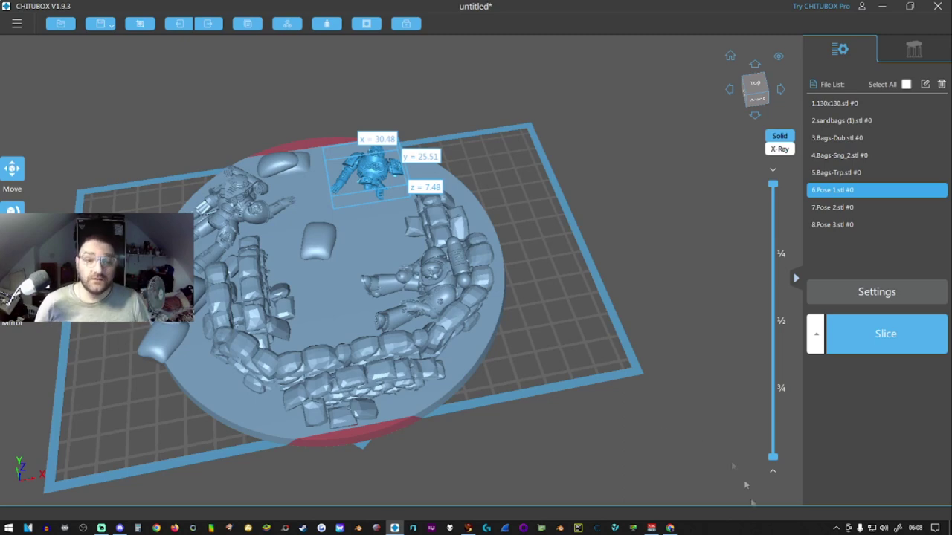
right_drag(646, 395, 316, 312)
drag(416, 372, 536, 327)
drag(380, 304, 605, 307)
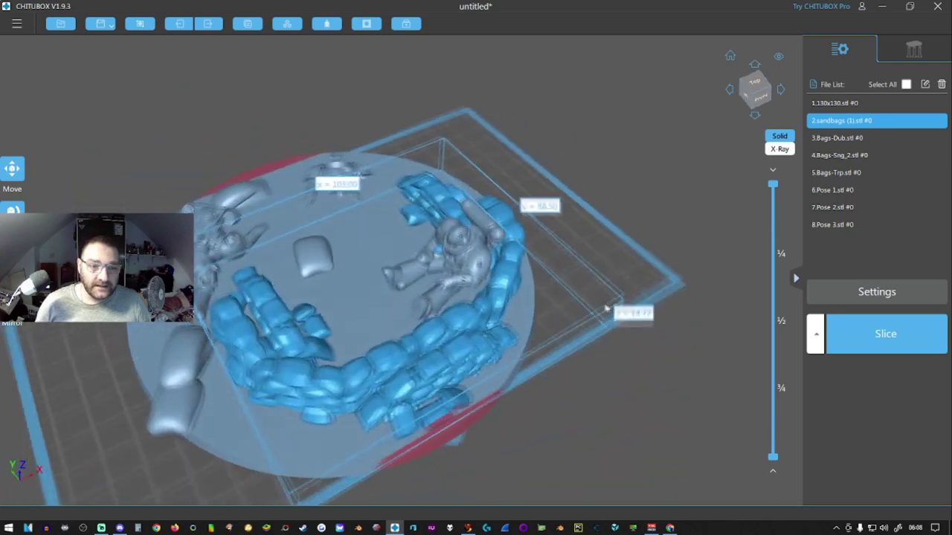
scroll(606, 307, down, 8)
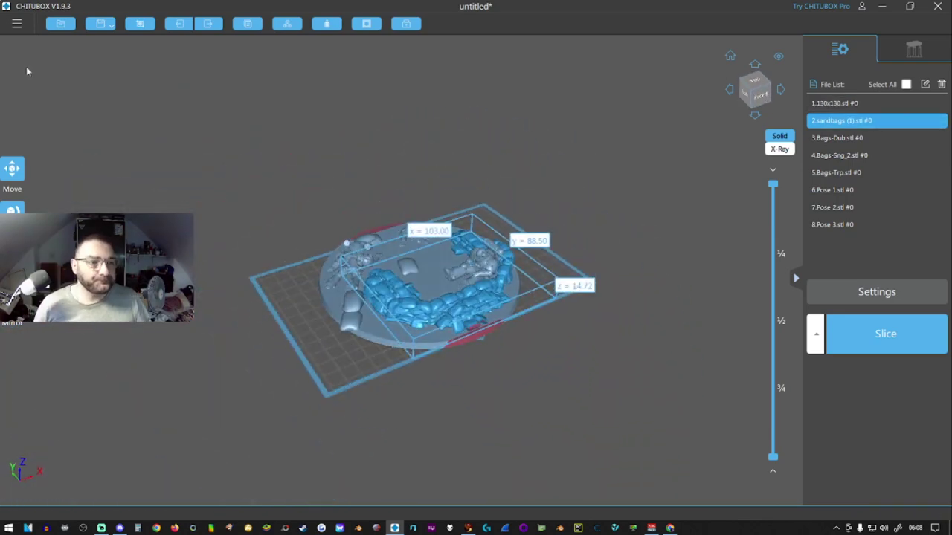
- Import the VCWhole walker model from the 3D print files folder into the scene
click(16, 23)
click(26, 96)
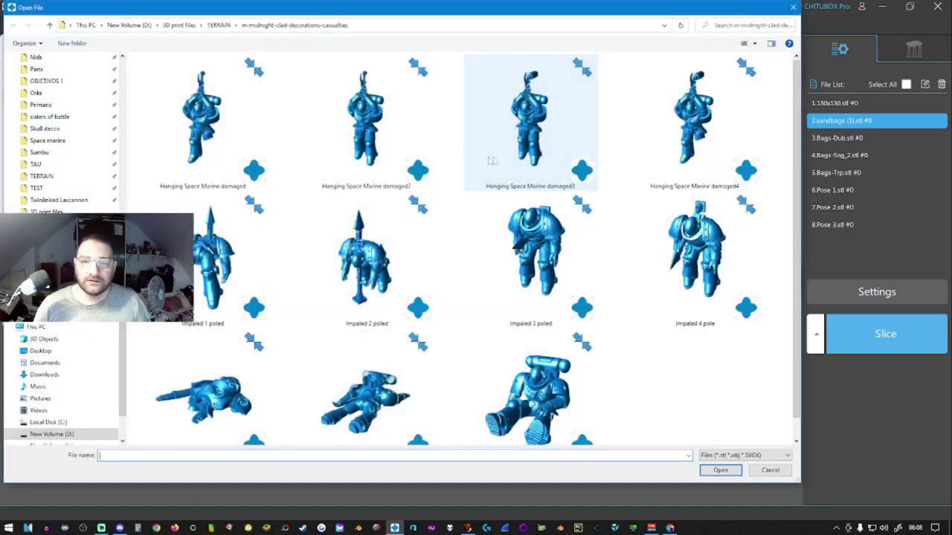
click(179, 26)
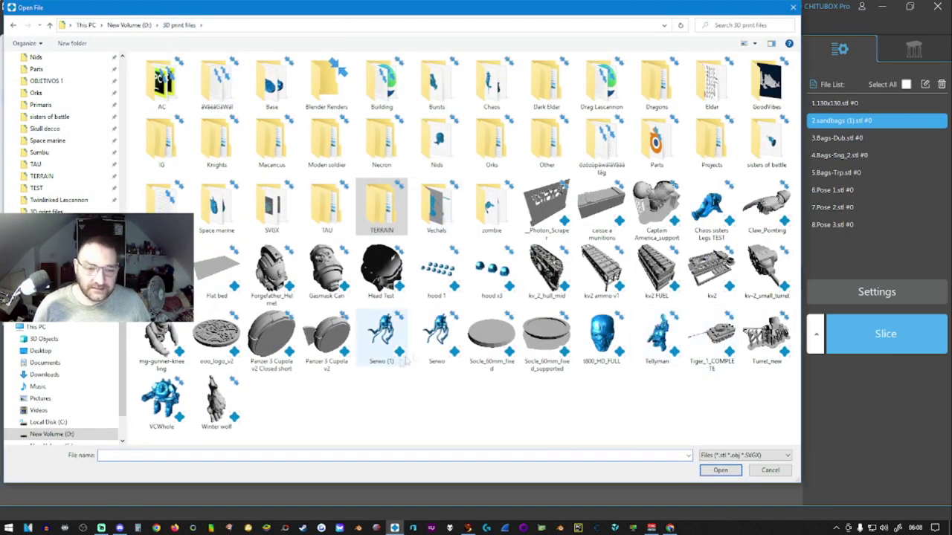
click(162, 416)
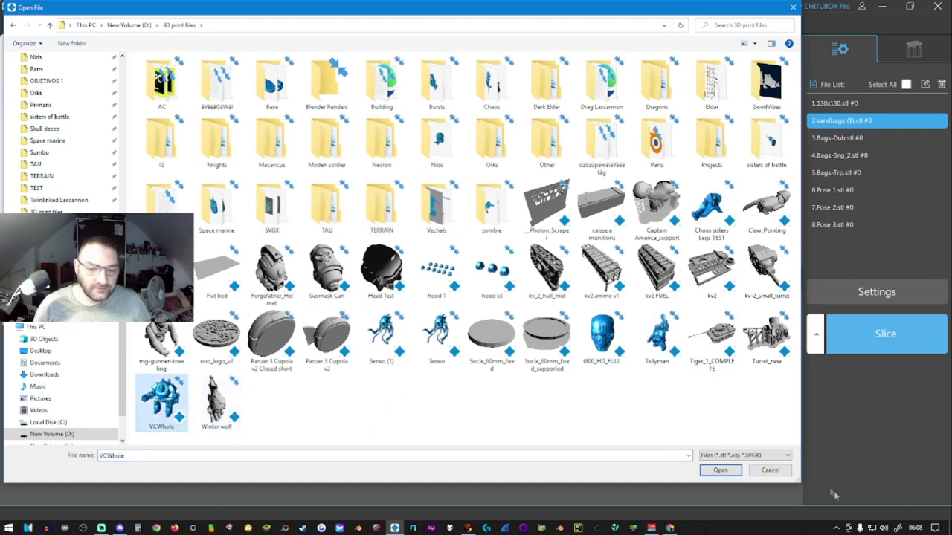
click(720, 471)
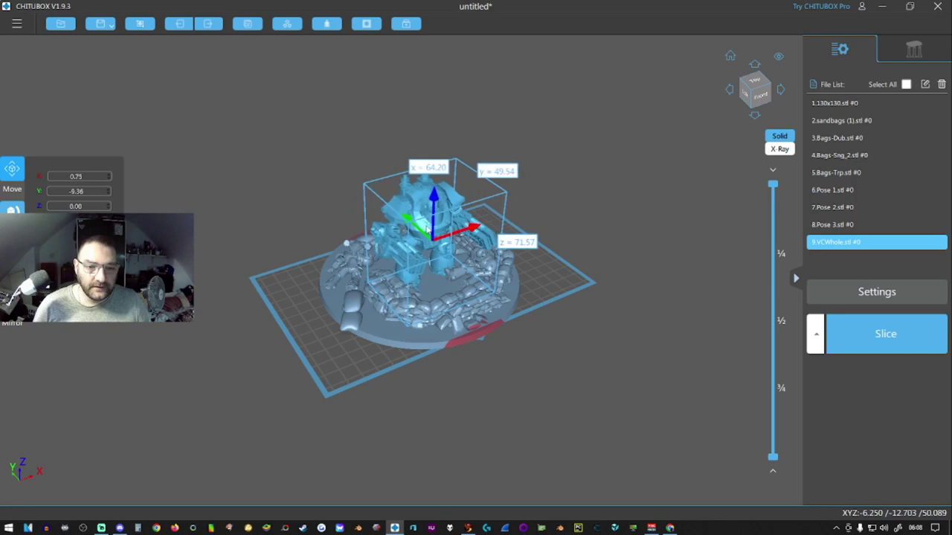
- Raise the VCWhole walker to a Z of about 8.2 and shift it into place on the base inside the sandbag wall
drag(436, 201, 434, 187)
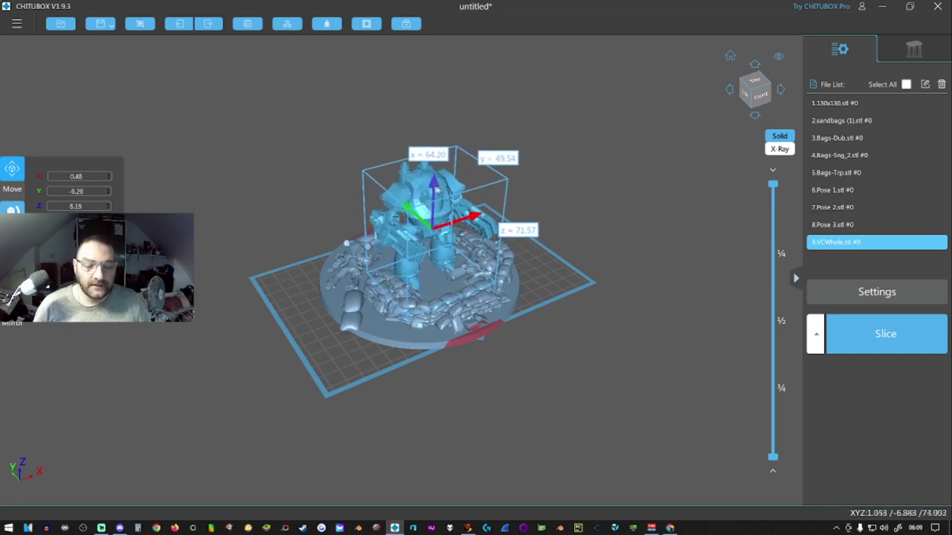
right_drag(477, 273, 424, 295)
scroll(563, 267, up, 5)
click(563, 266)
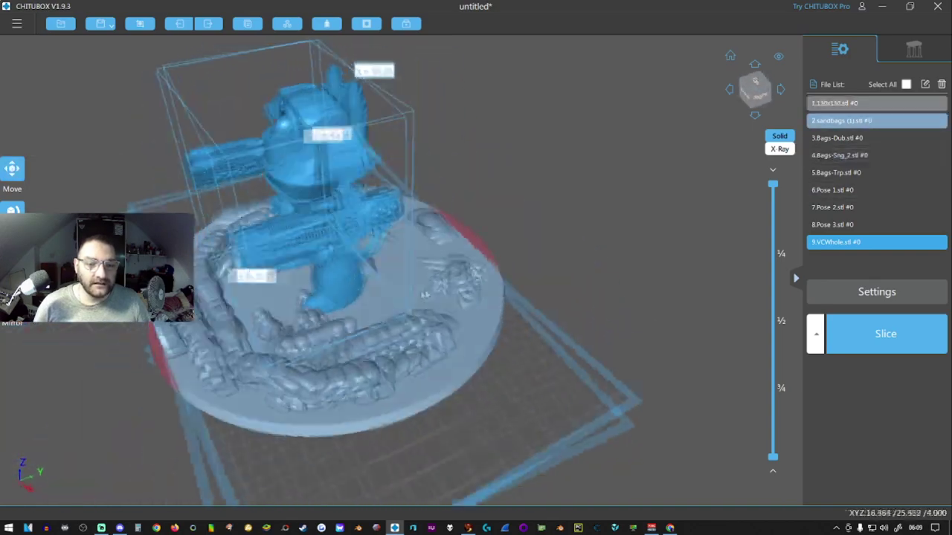
drag(424, 295, 547, 283)
click(328, 163)
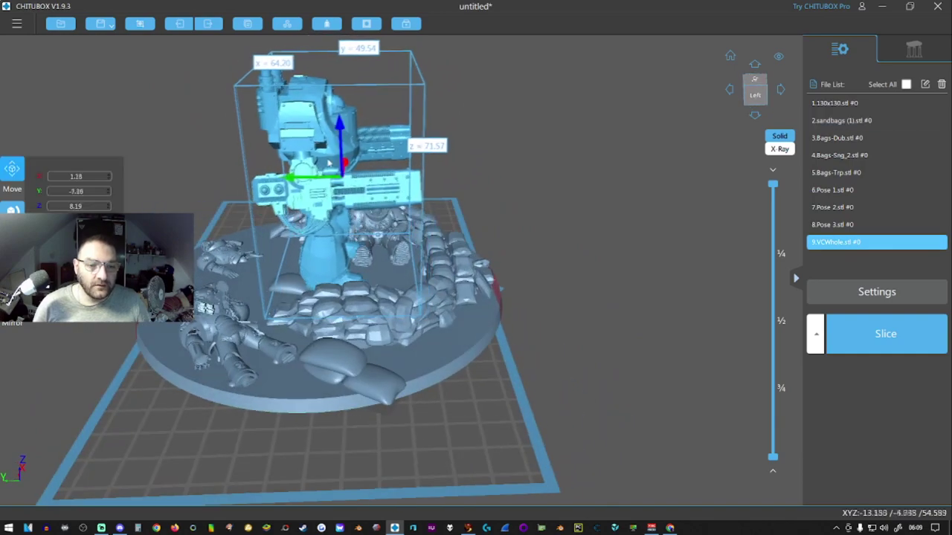
drag(328, 163, 365, 186)
- Examine the walker on the finished base from the front and sides, checking its fit with the sandbags and casualties
right_drag(551, 297, 394, 286)
right_drag(520, 320, 457, 322)
scroll(458, 322, down, 3)
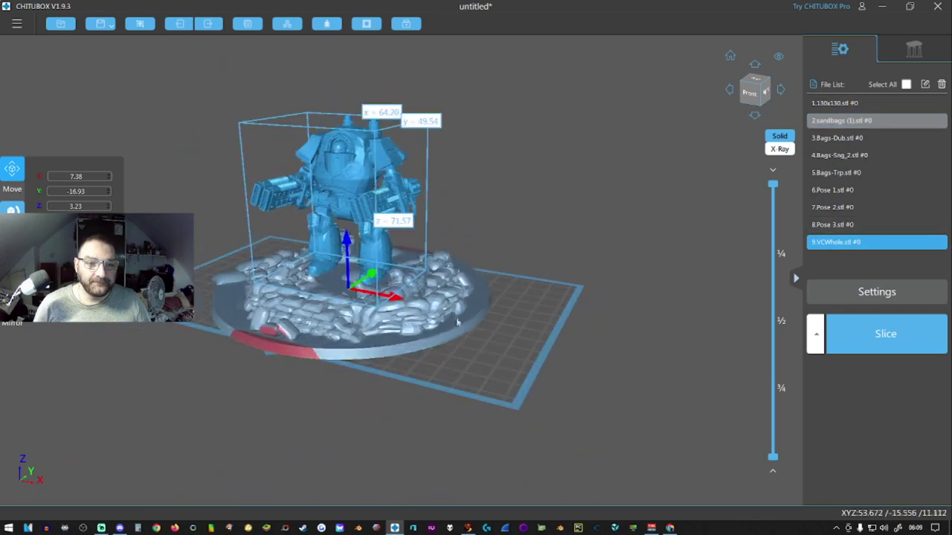
drag(457, 322, 491, 364)
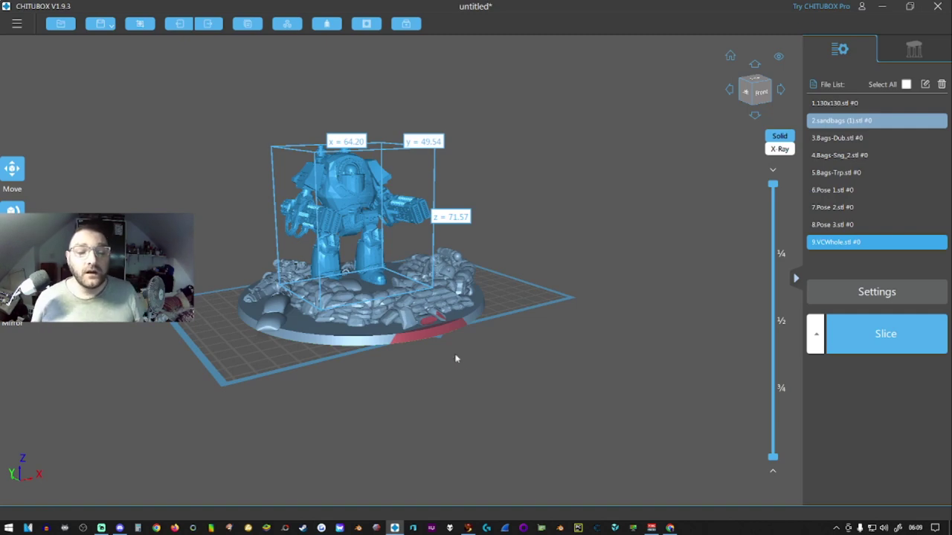
drag(454, 357, 458, 387)
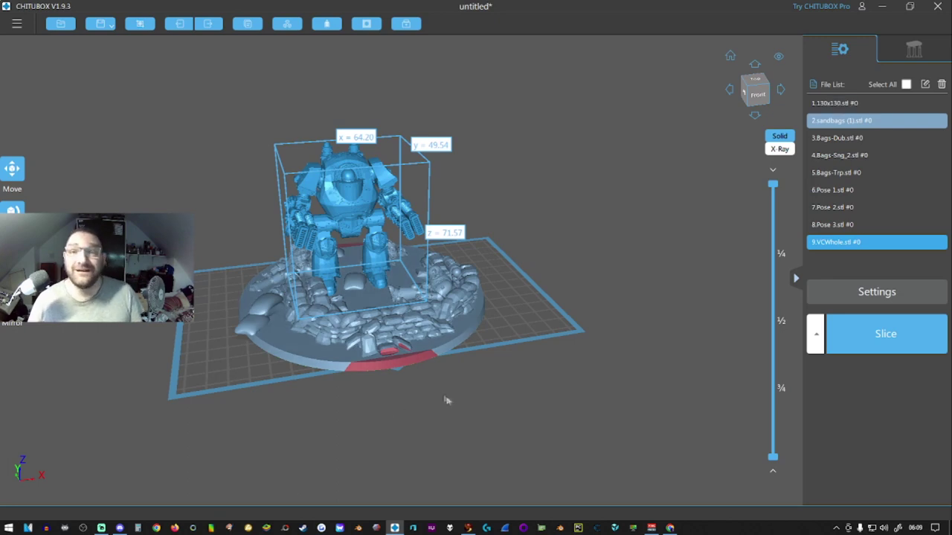
drag(446, 400, 530, 432)
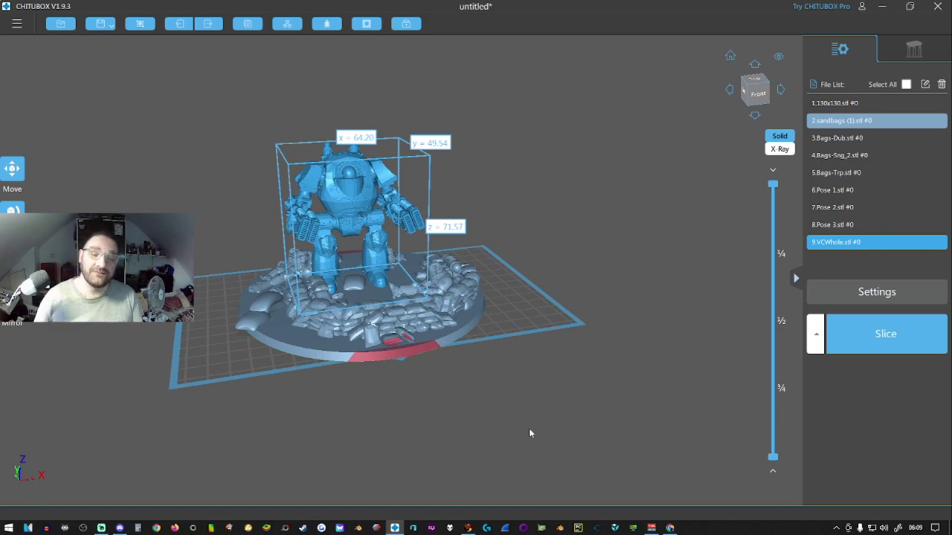
drag(529, 433, 371, 229)
right_drag(577, 402, 567, 400)
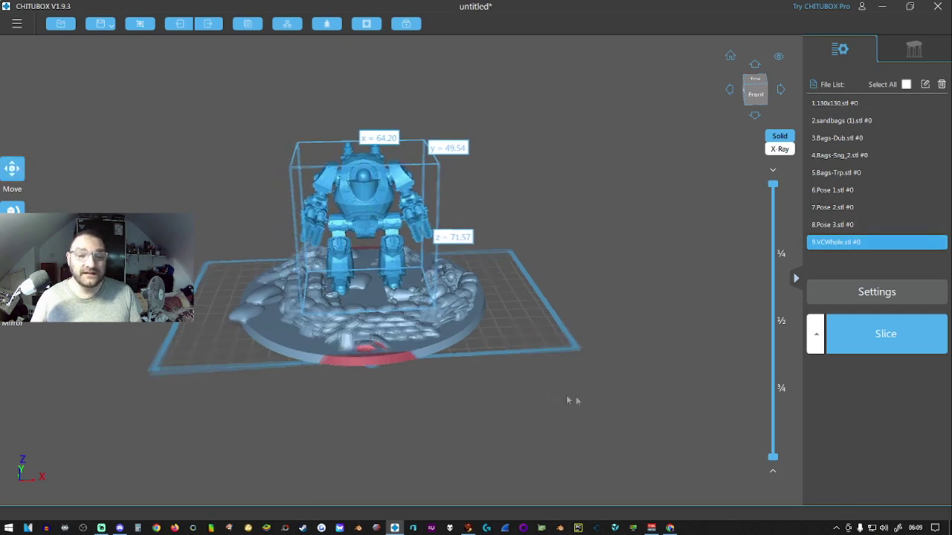
drag(567, 400, 614, 393)
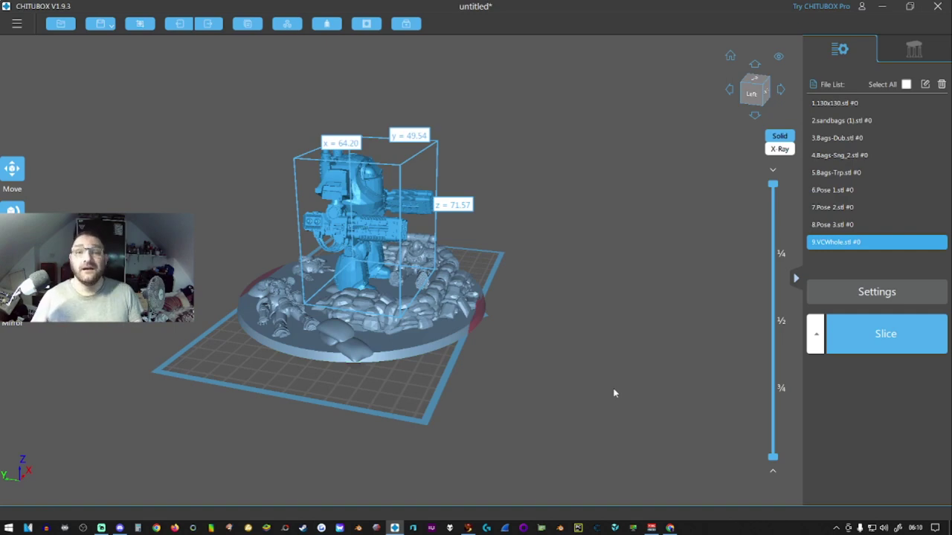
drag(585, 318, 553, 335)
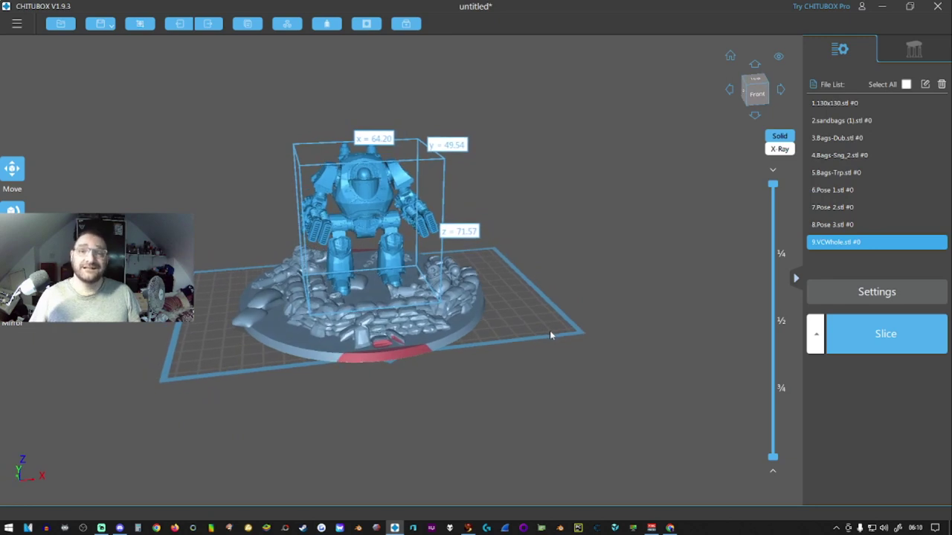